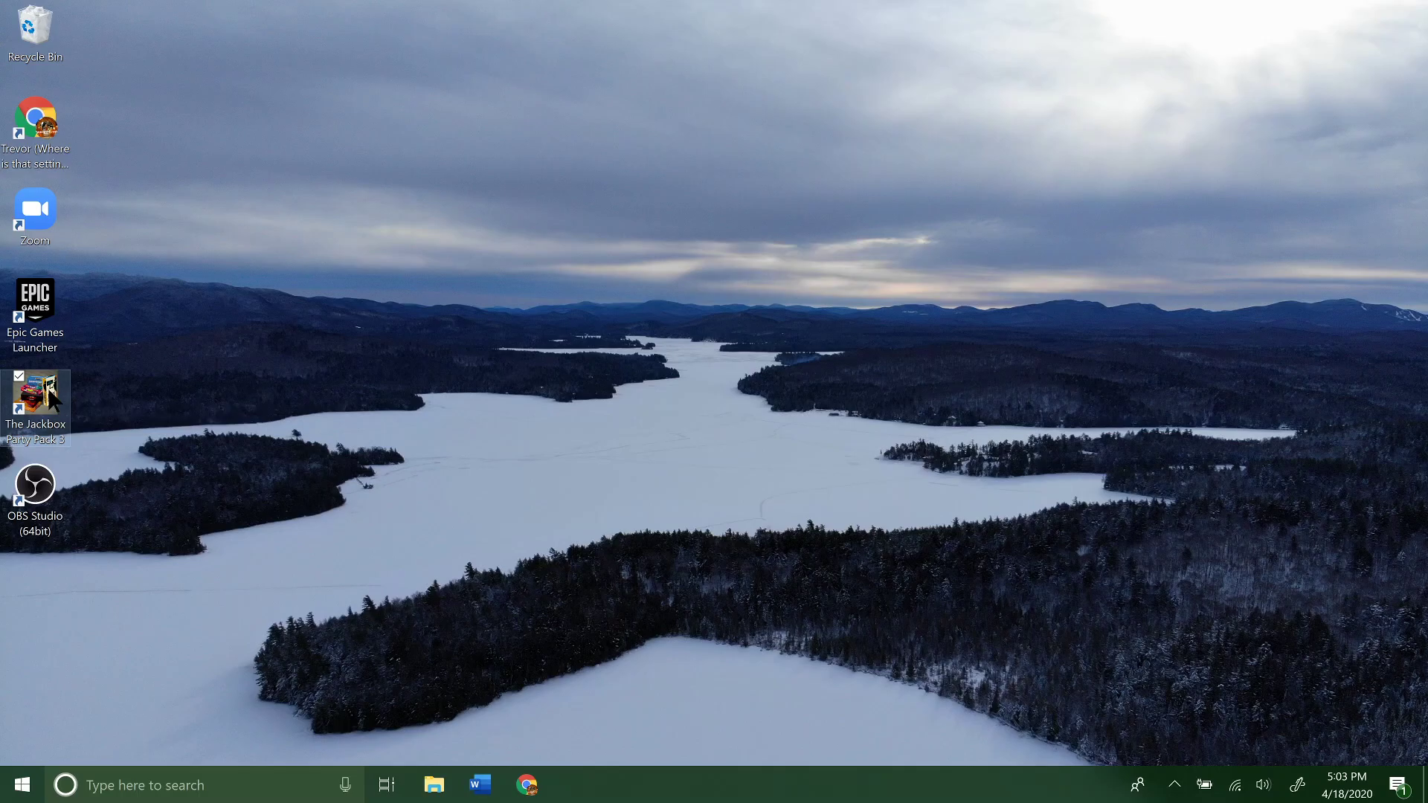
# - Launch The Jackbox Party Pack 3, turn its Full-Screen Mode off, and move the game window higher on the desktop
pyautogui.doubleClick(52, 397)
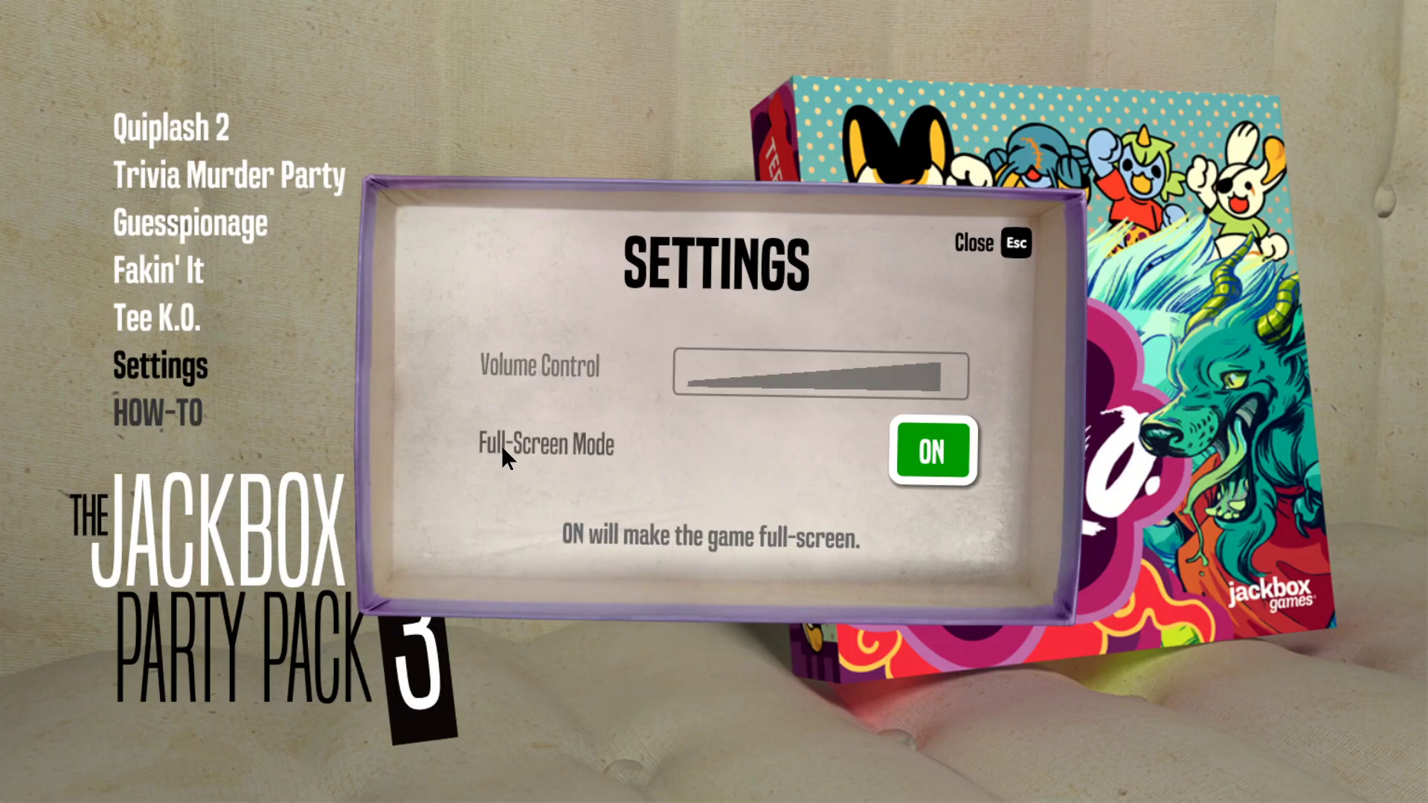
pyautogui.click(944, 466)
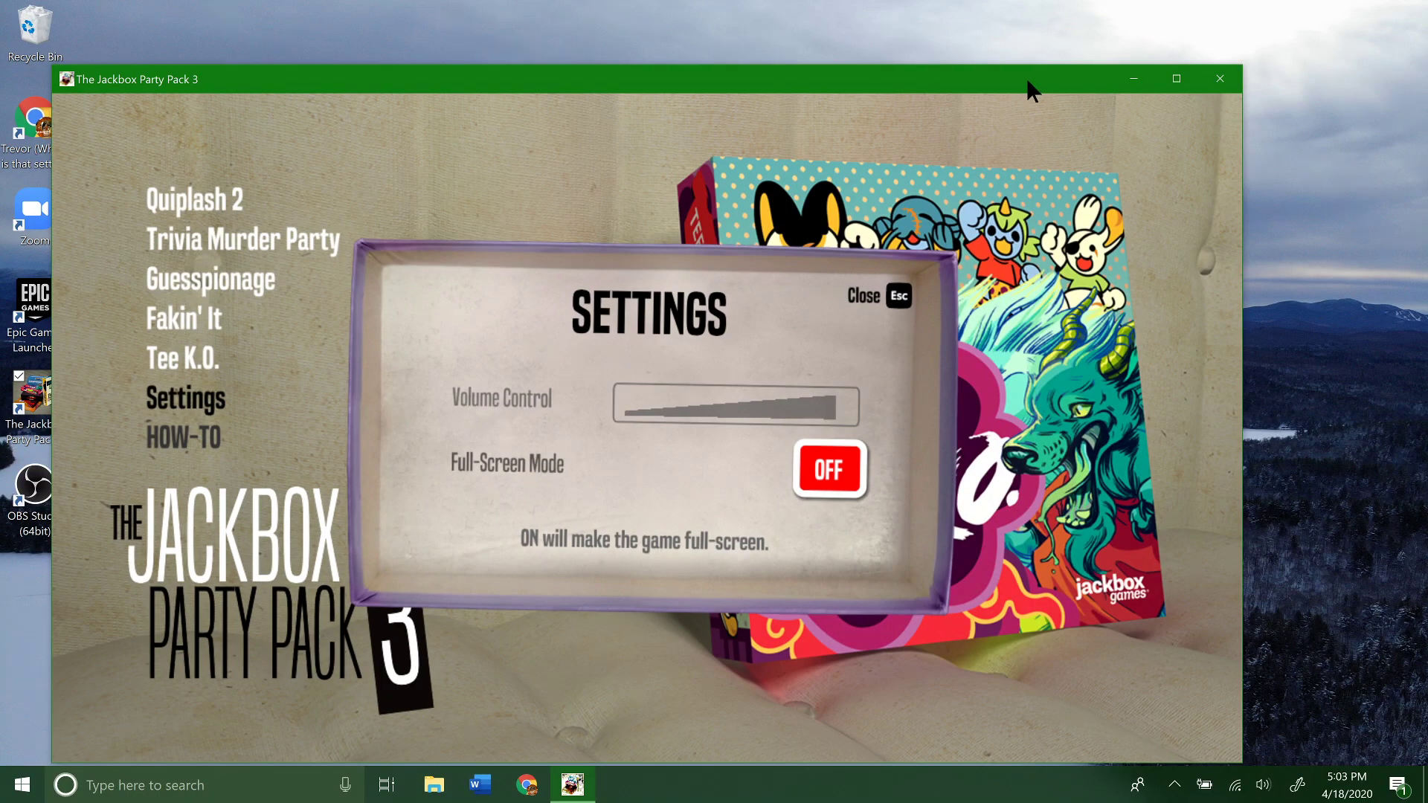
pyautogui.moveTo(1031, 89); pyautogui.dragTo(1068, 48)
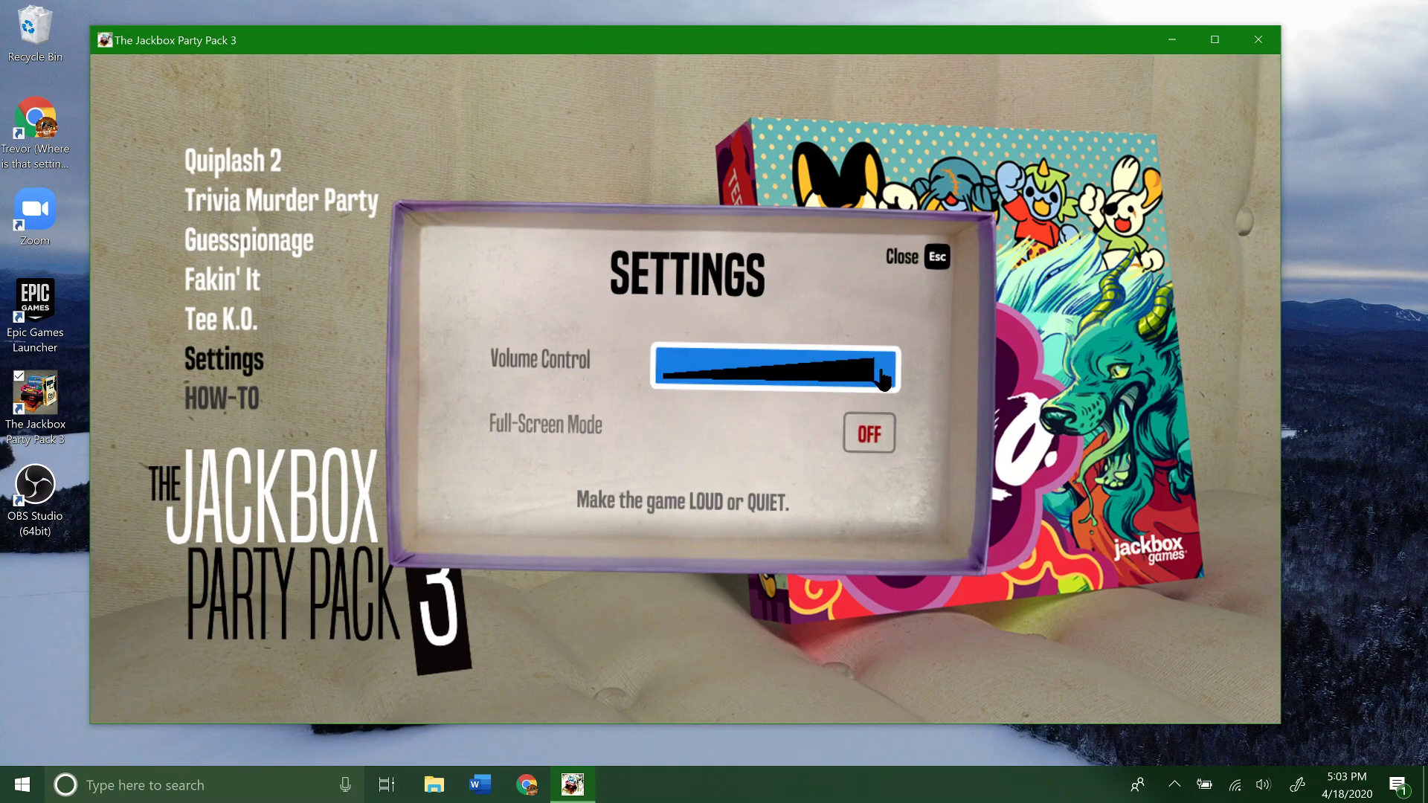
# - Lower the in-game Volume Control to just under half in the game's settings
pyautogui.click(767, 380)
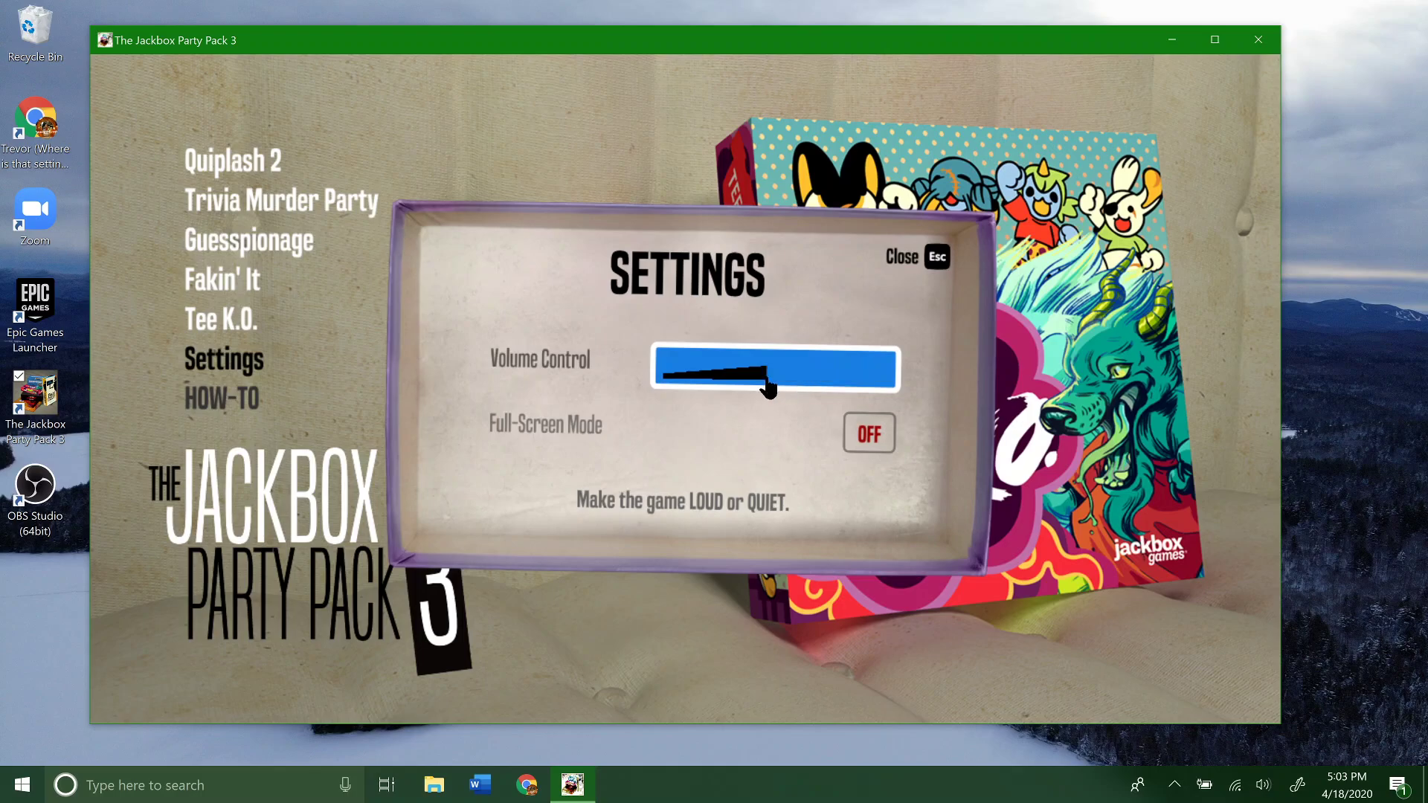
pyautogui.click(882, 380)
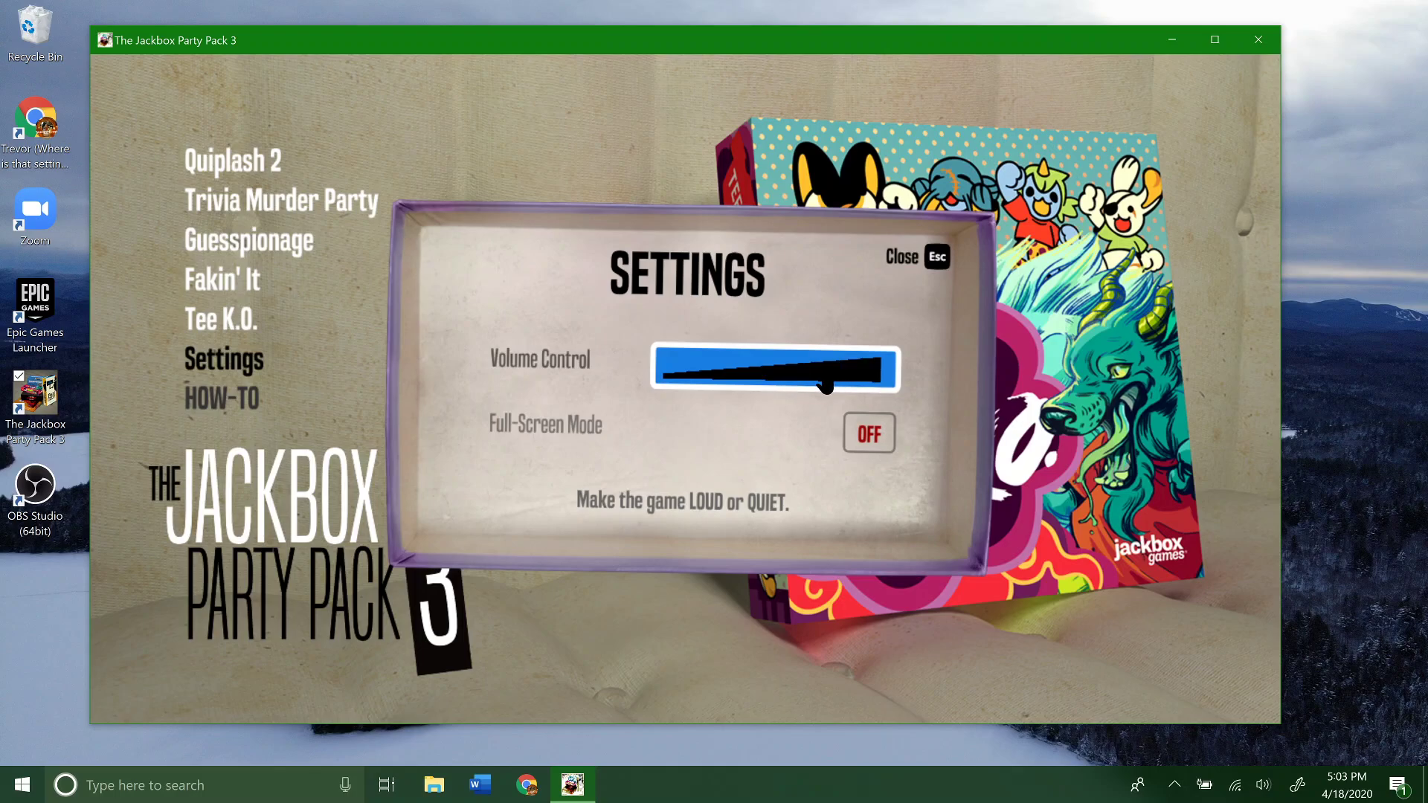
pyautogui.click(762, 381)
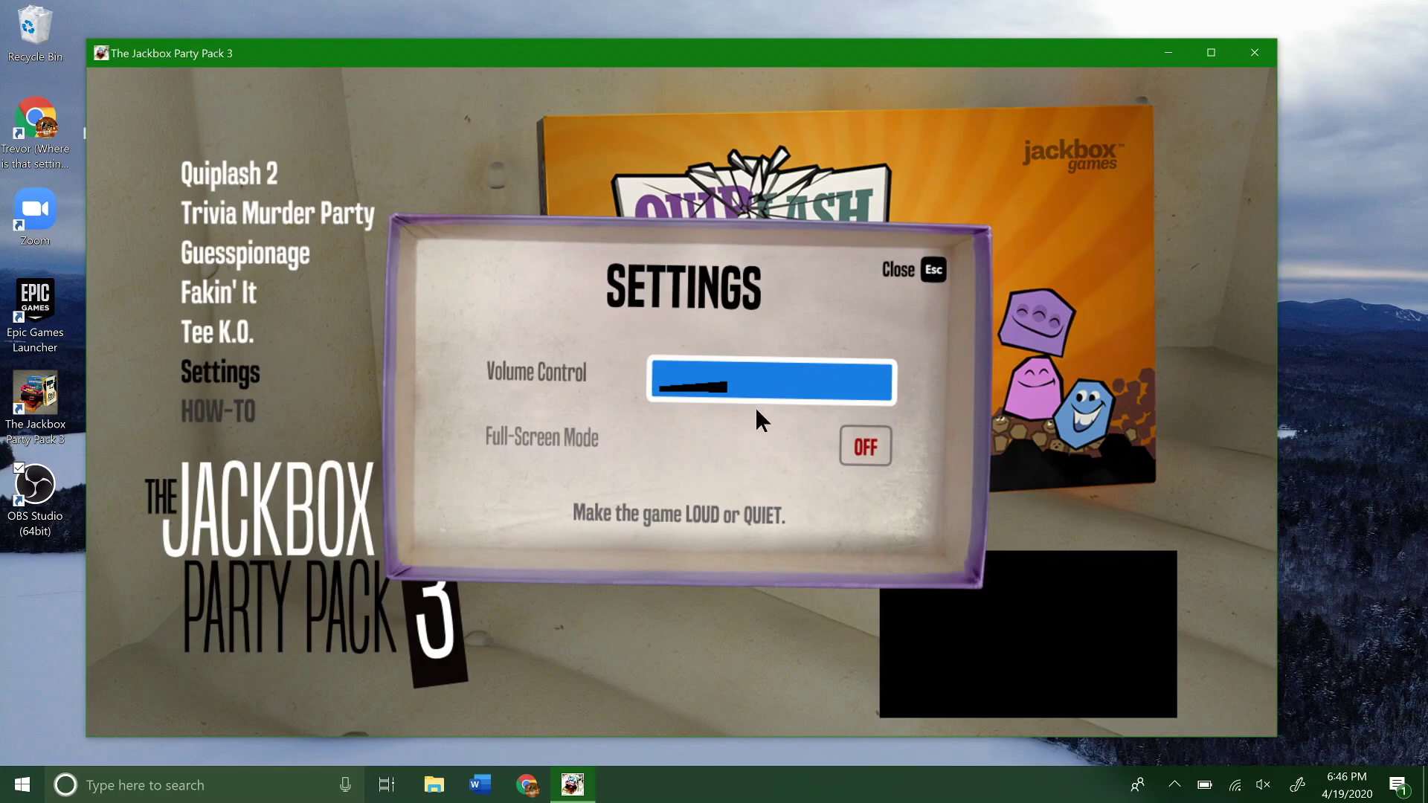
pyautogui.press('Down')
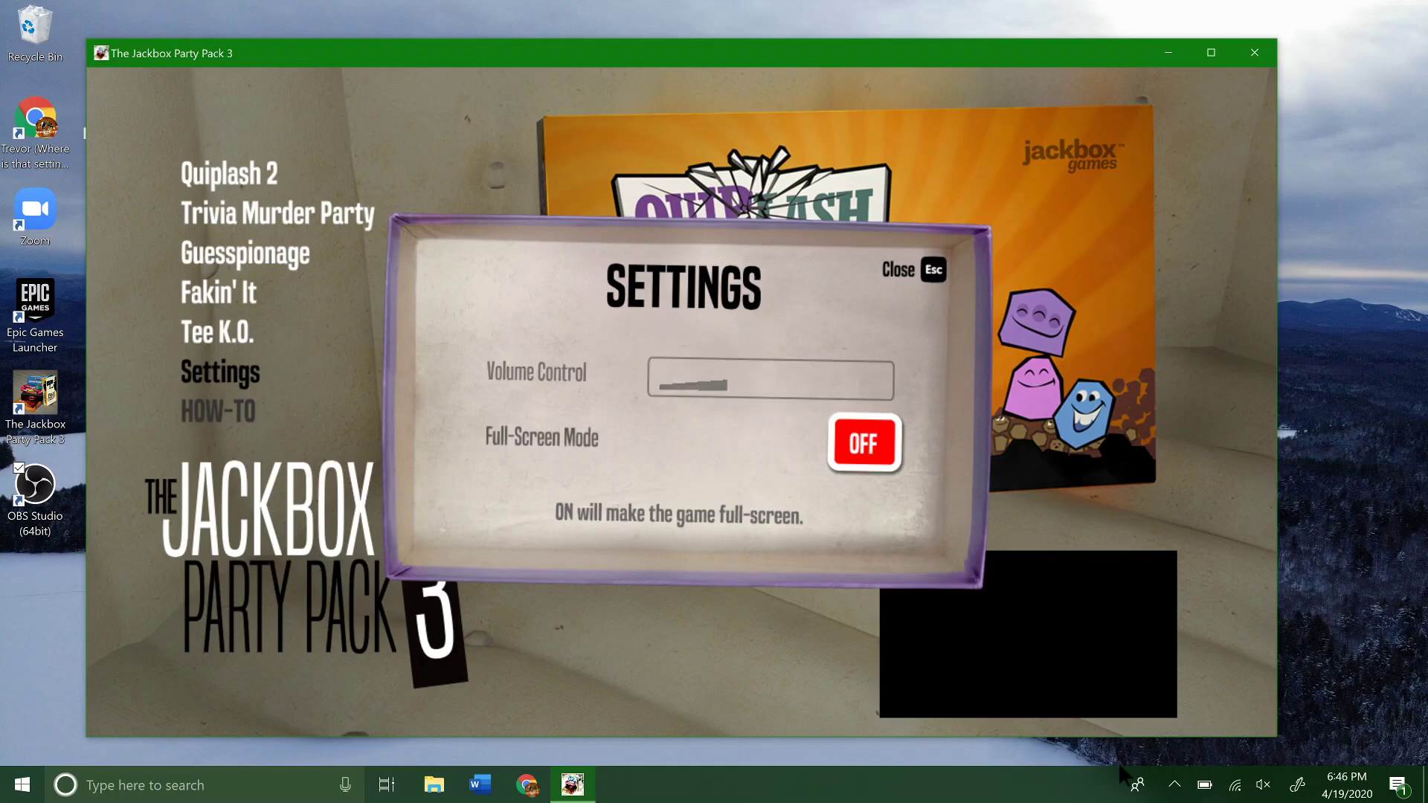
# - Set The Jackbox Party Pack 3 to a low level in the Windows Volume Mixer, well below the headset volume, and close the mixer
pyautogui.rightClick(1268, 793)
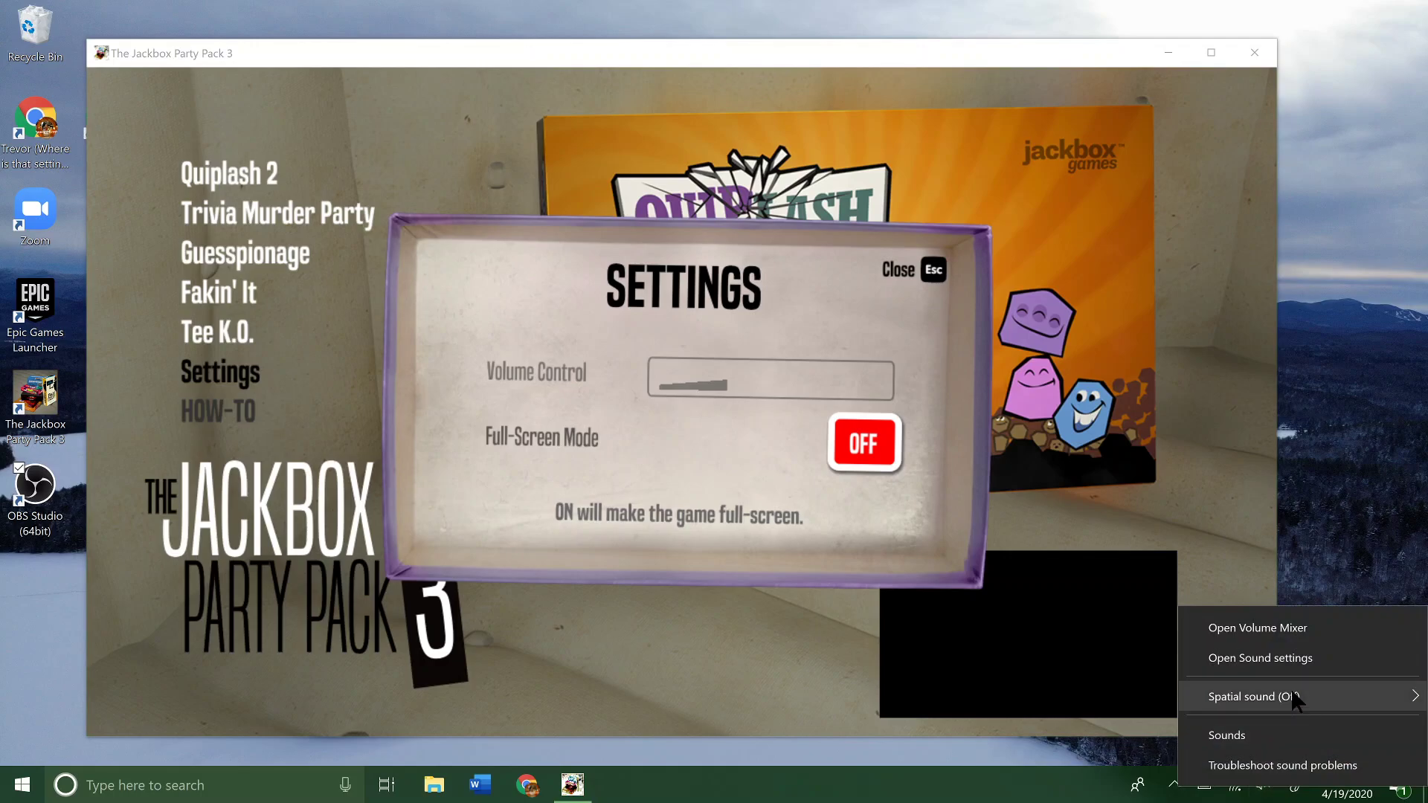
pyautogui.click(1296, 632)
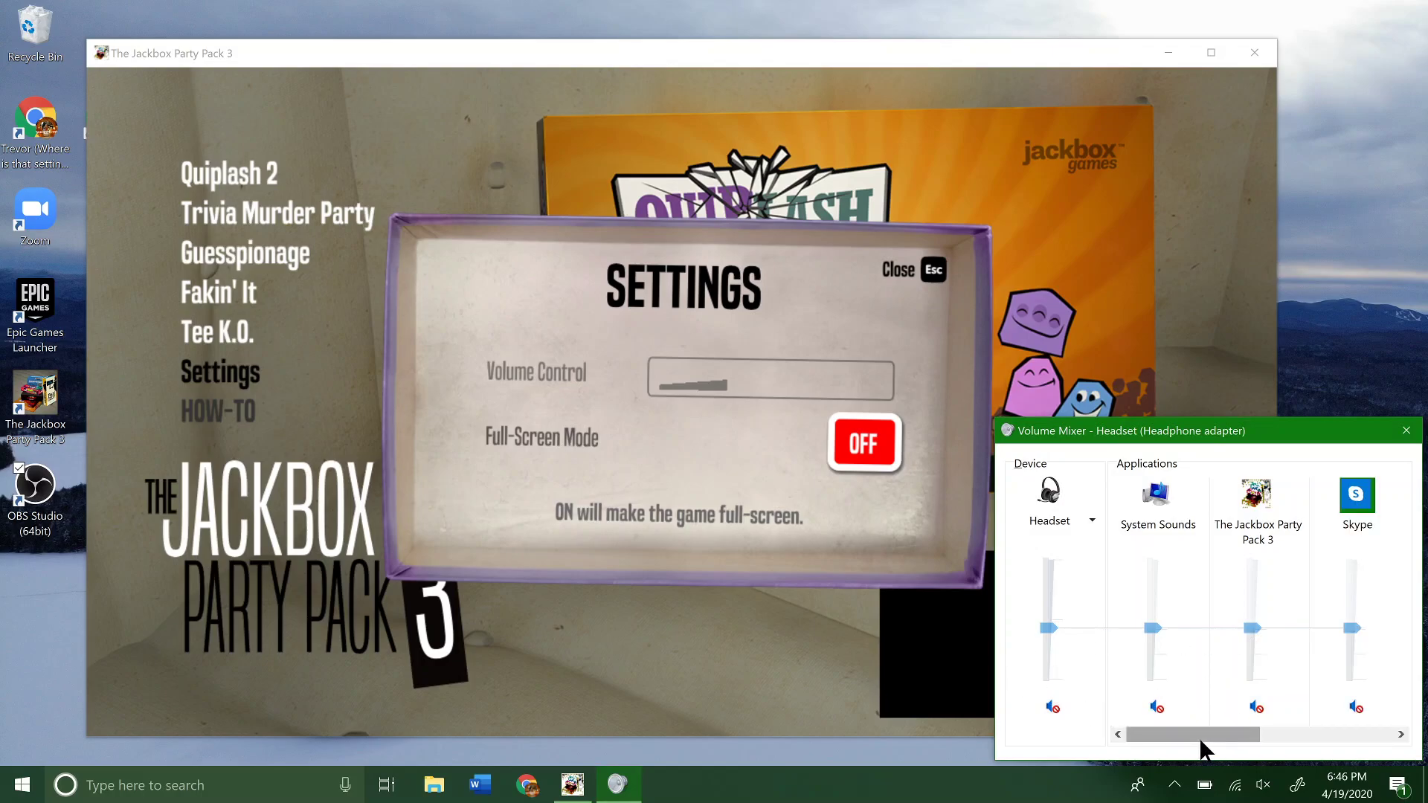
pyautogui.moveTo(1199, 736); pyautogui.dragTo(1117, 726)
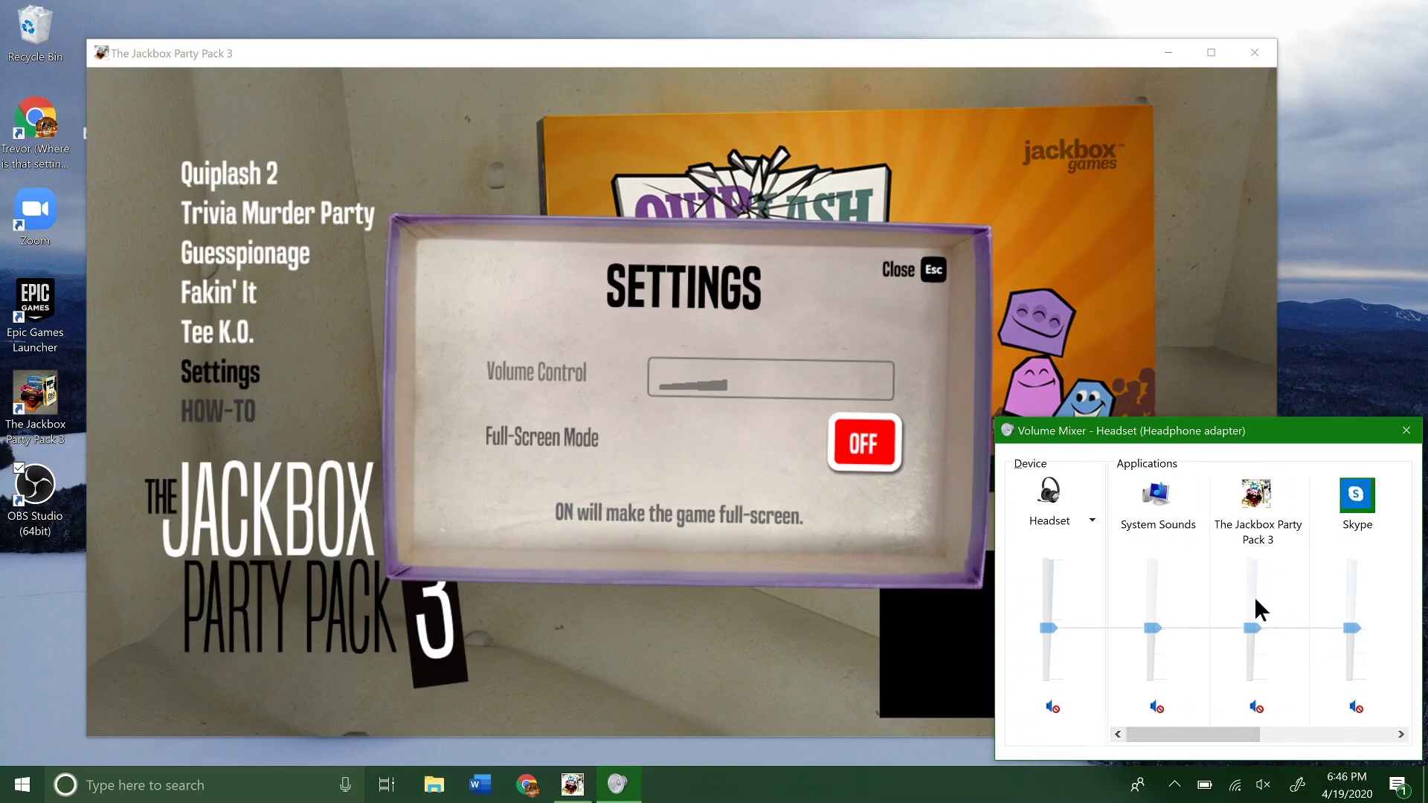
pyautogui.click(1257, 631)
pyautogui.moveTo(1256, 638); pyautogui.dragTo(1257, 645)
pyautogui.moveTo(1256, 646); pyautogui.dragTo(1255, 654)
pyautogui.moveTo(1254, 652); pyautogui.dragTo(1254, 651)
pyautogui.moveTo(1254, 656); pyautogui.dragTo(1253, 583)
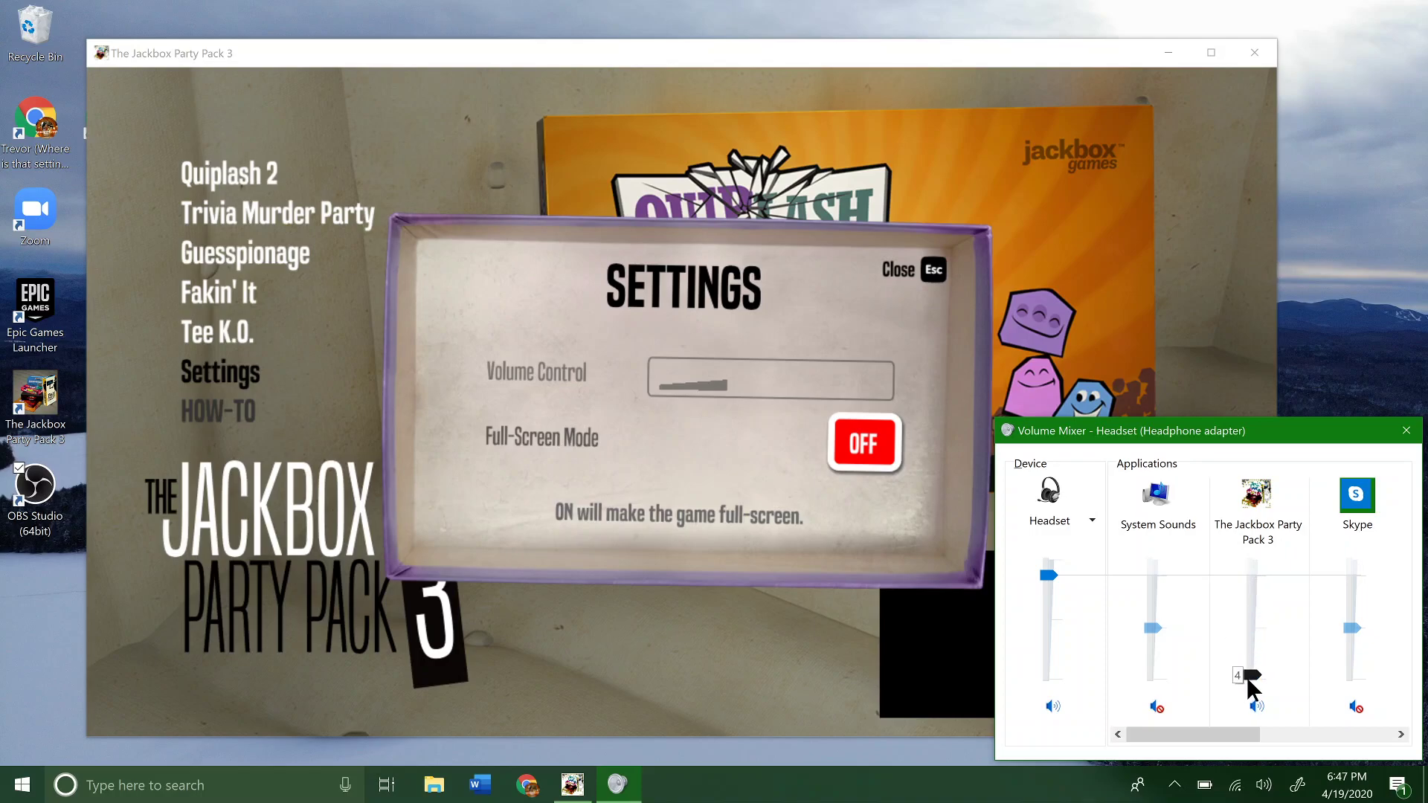
pyautogui.moveTo(1248, 674); pyautogui.dragTo(1248, 653)
pyautogui.moveTo(1253, 658); pyautogui.dragTo(1252, 653)
pyautogui.click(1407, 430)
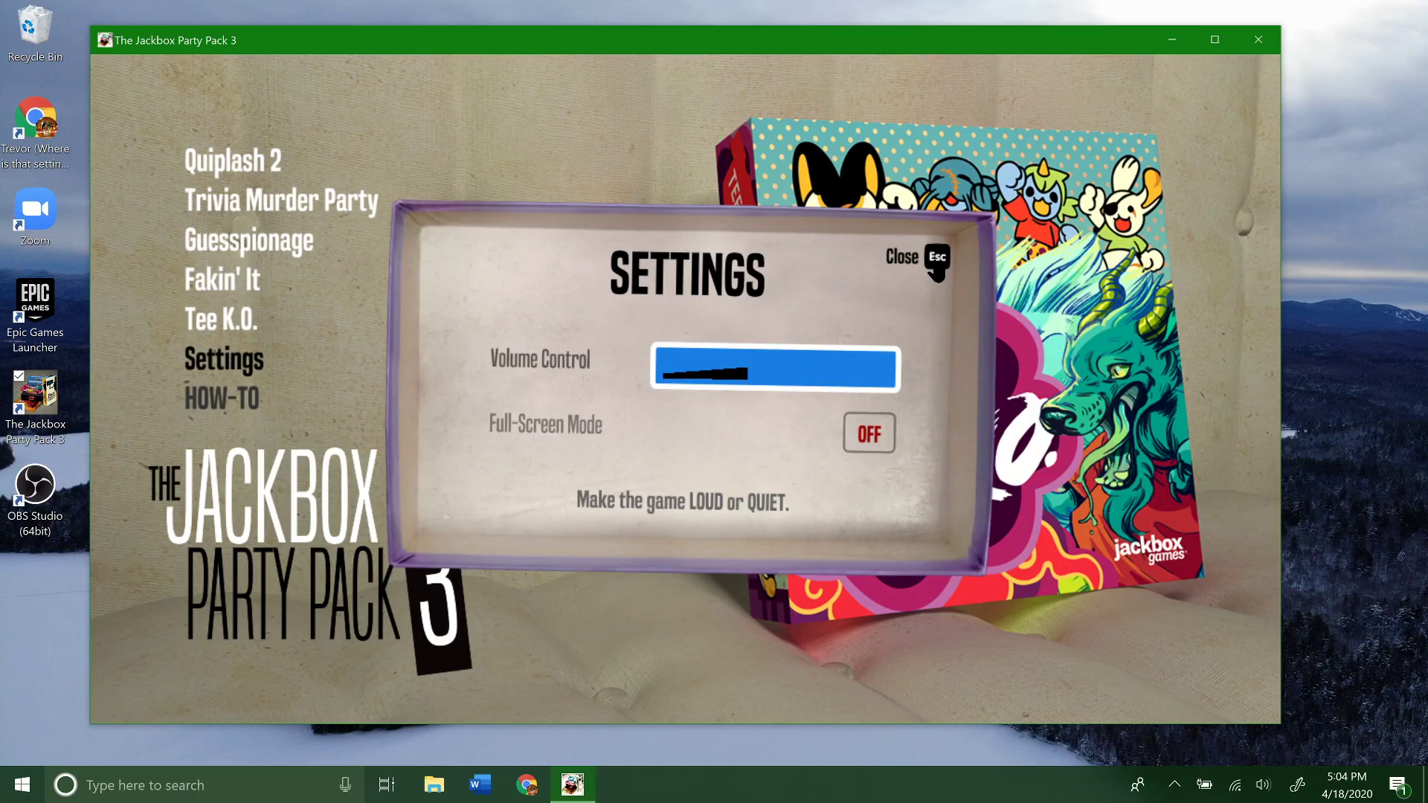
# - Close the game's settings and minimize its window, switching to the Zoom desktop app
pyautogui.click(932, 258)
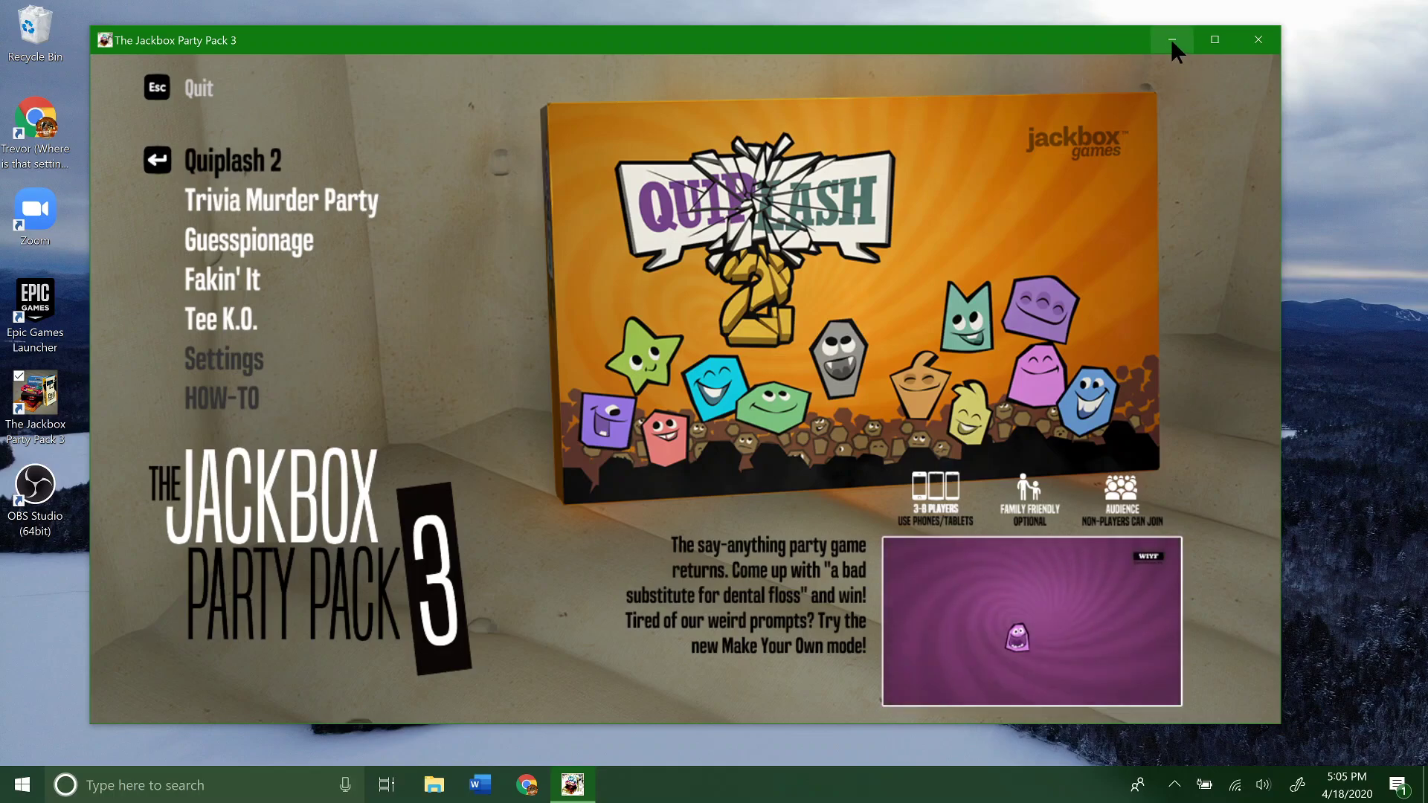
pyautogui.click(1171, 39)
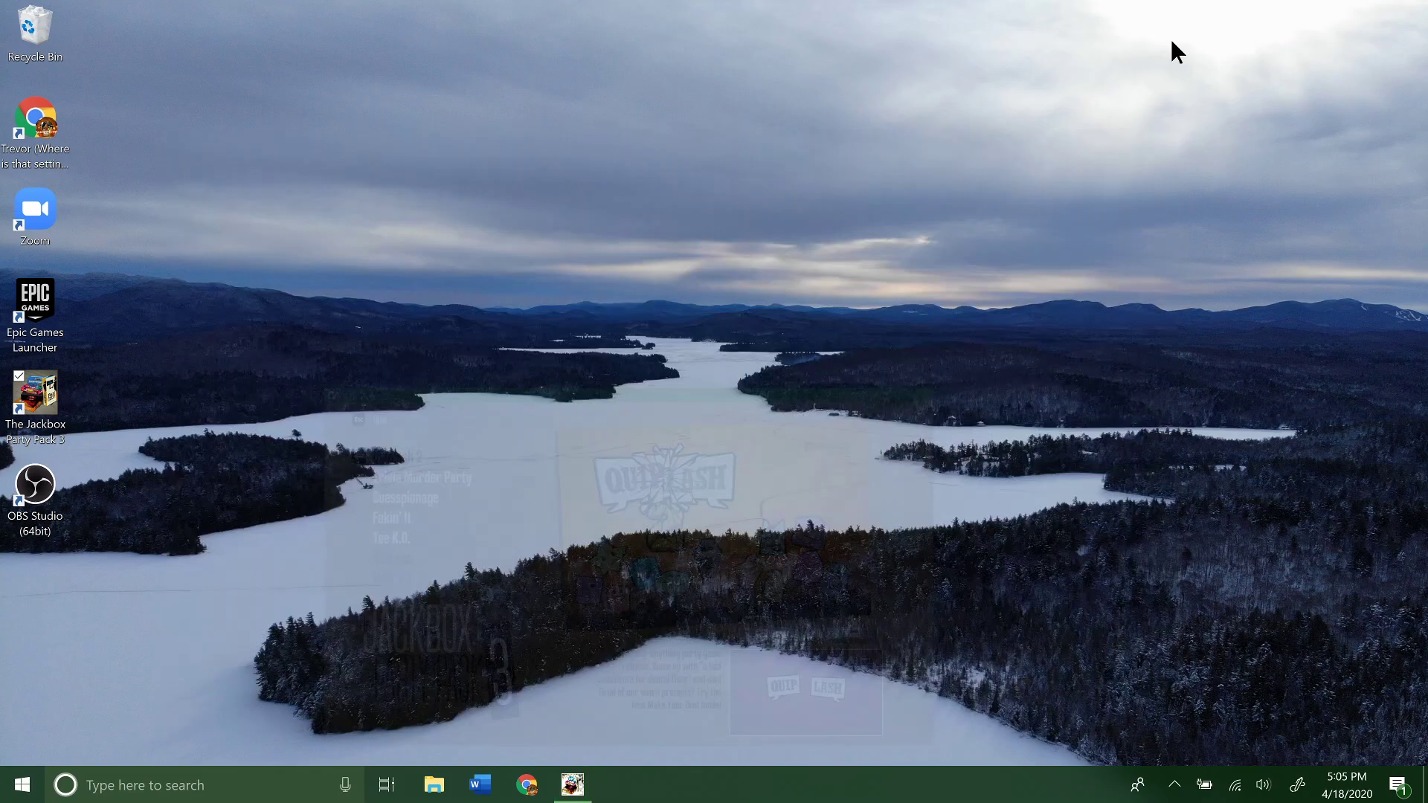
pyautogui.click(37, 211)
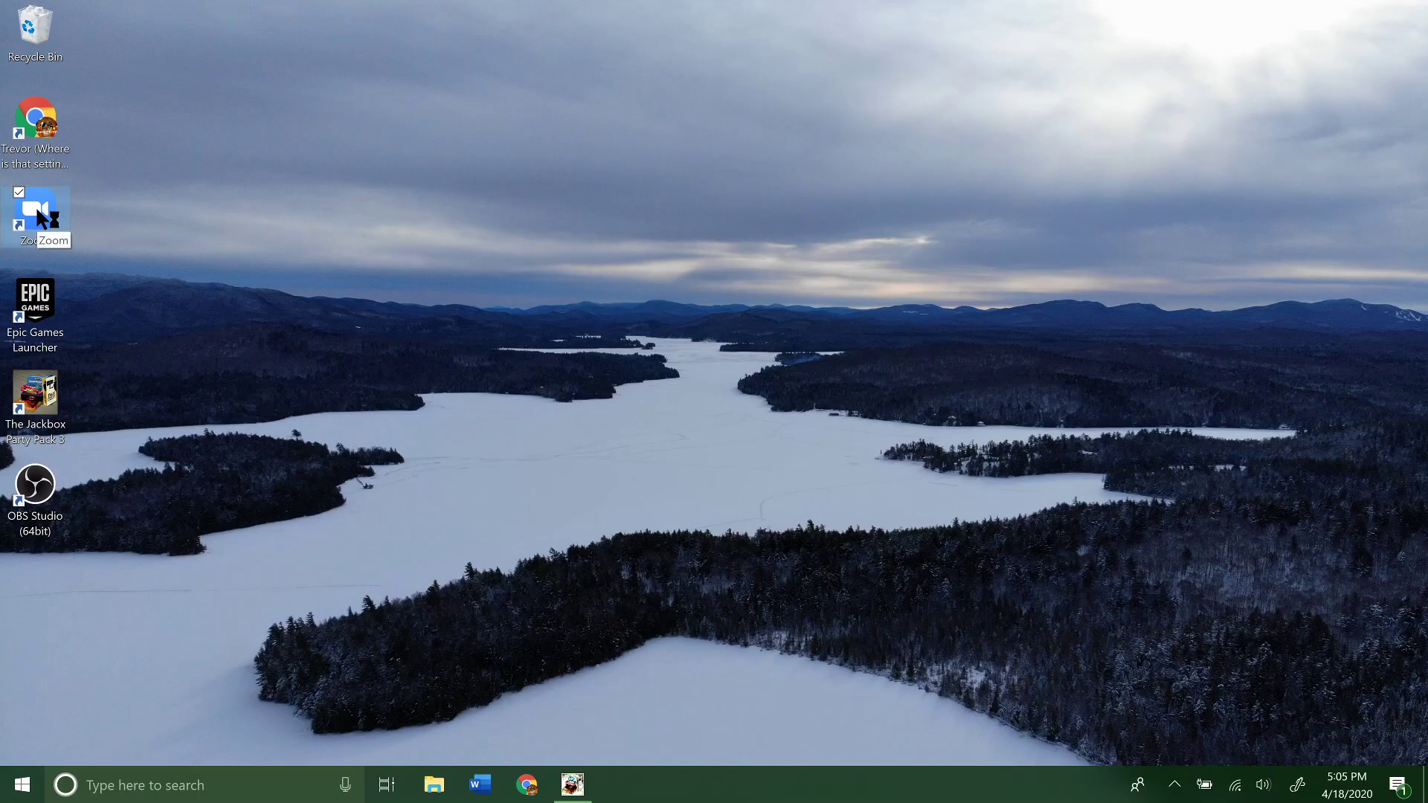
pyautogui.doubleClick(39, 217)
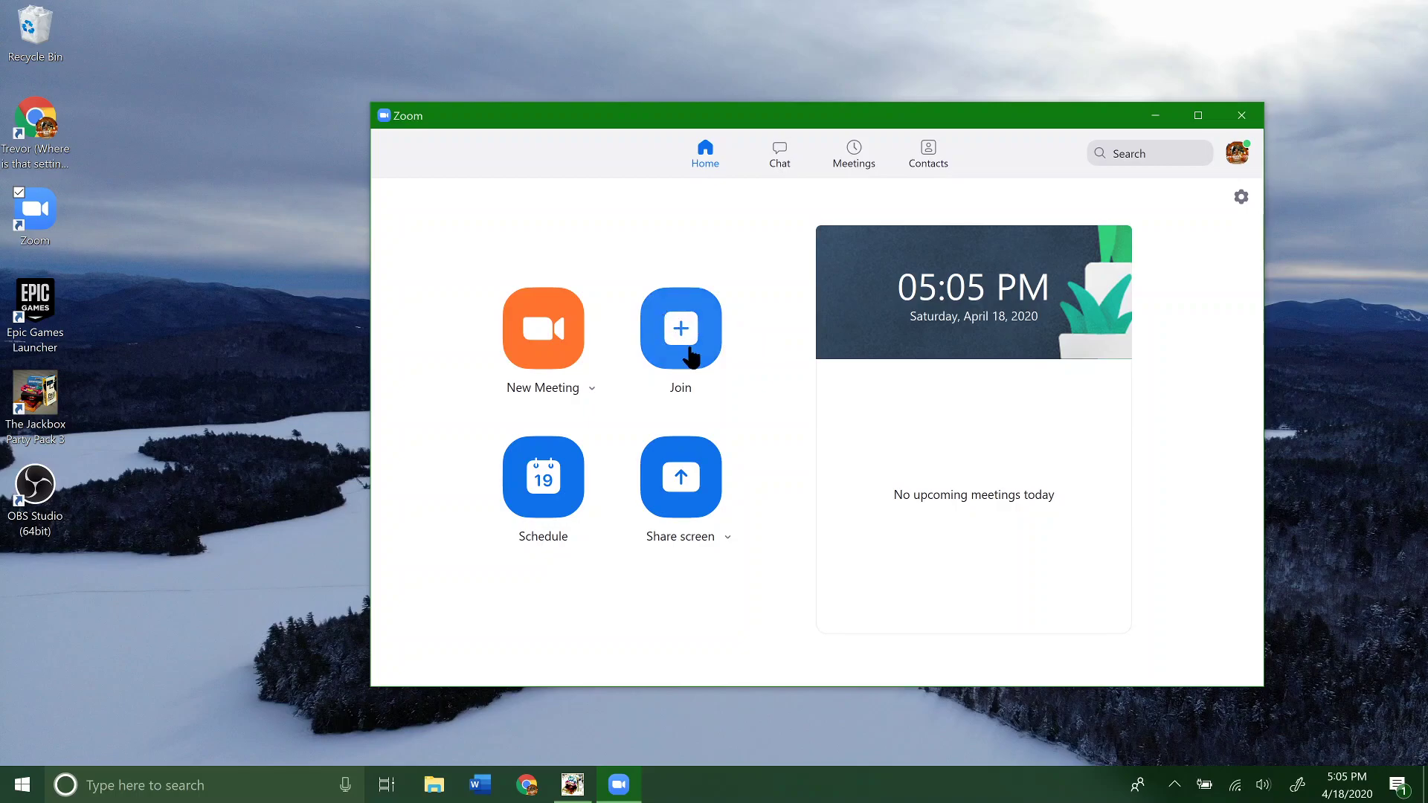
# - Start a new Zoom meeting with computer audio and mute the microphone
pyautogui.click(551, 320)
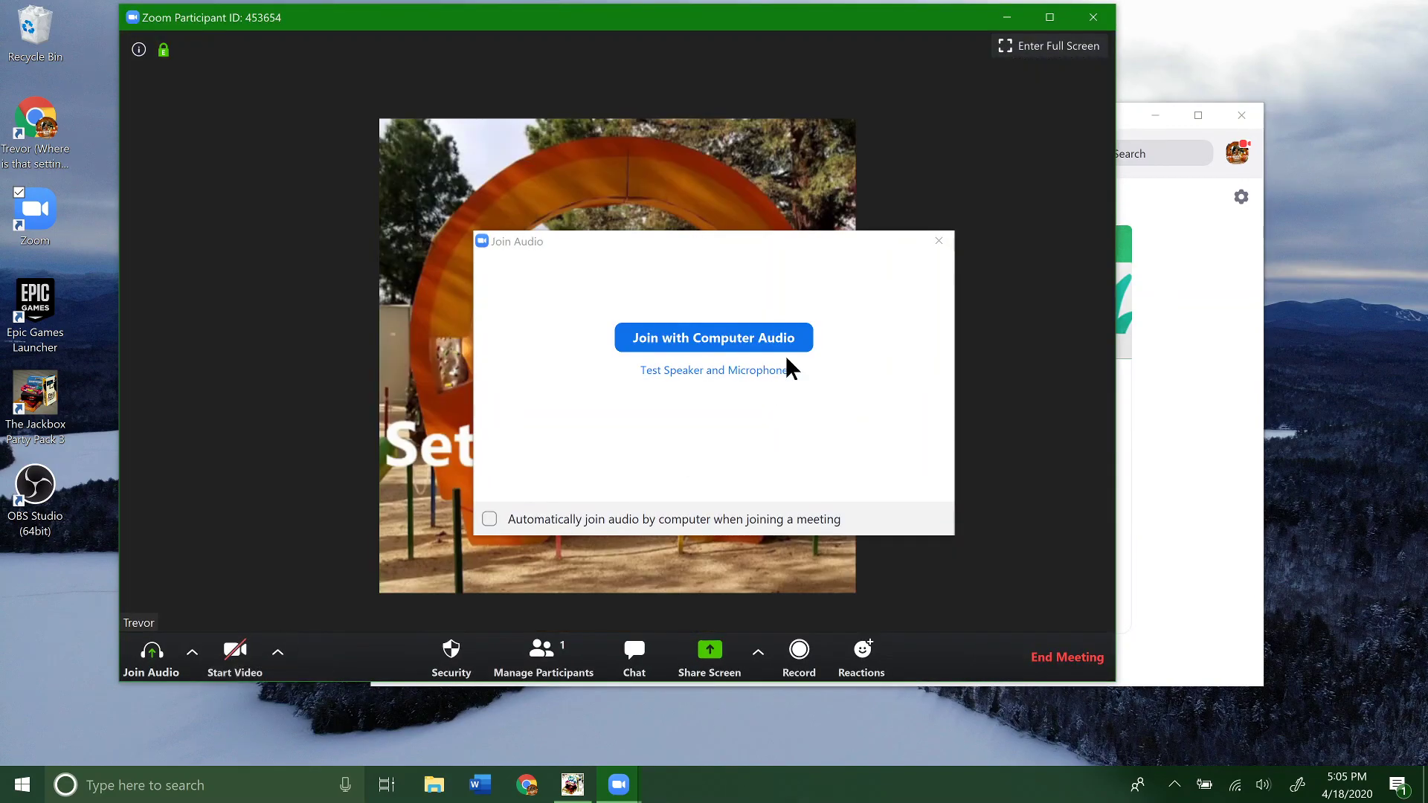
pyautogui.click(770, 341)
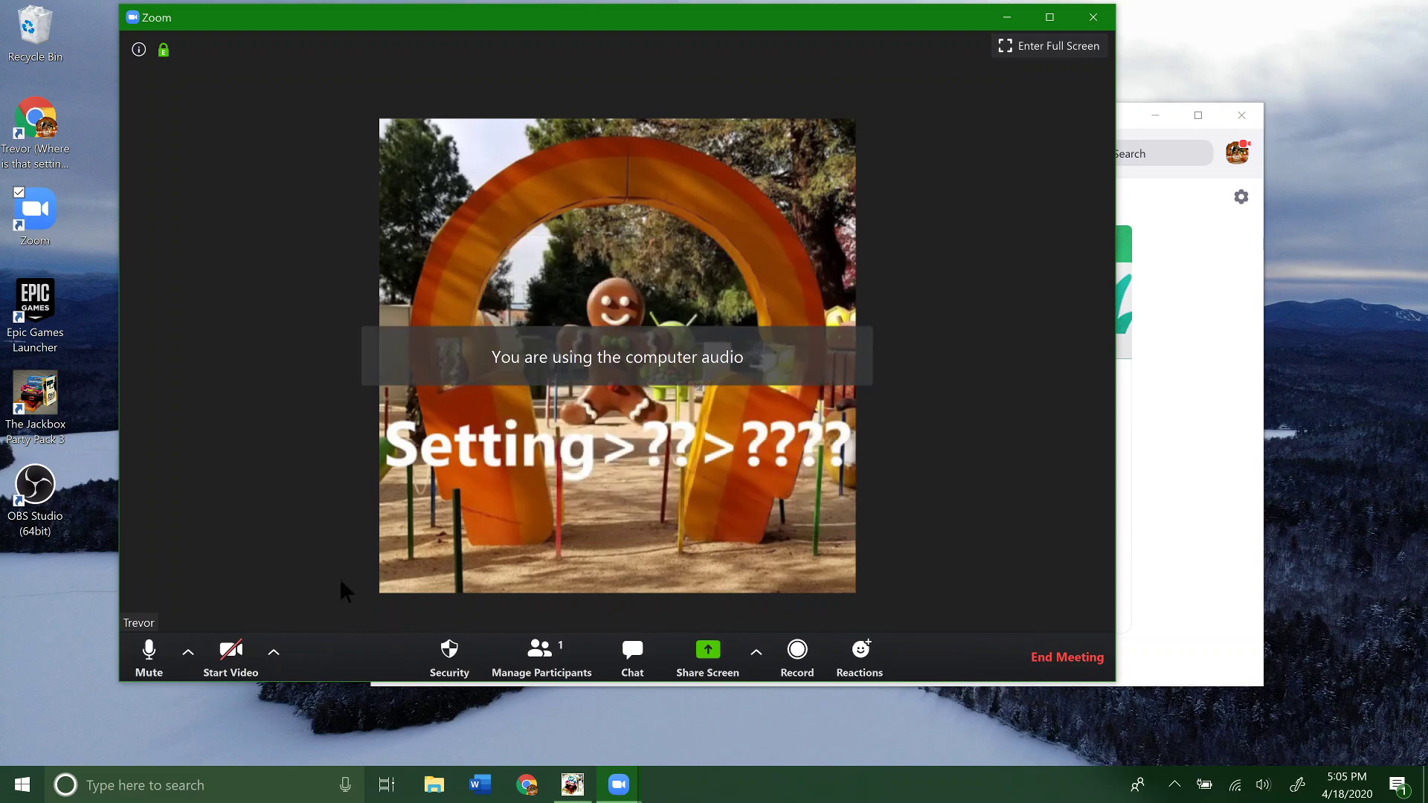
pyautogui.click(149, 653)
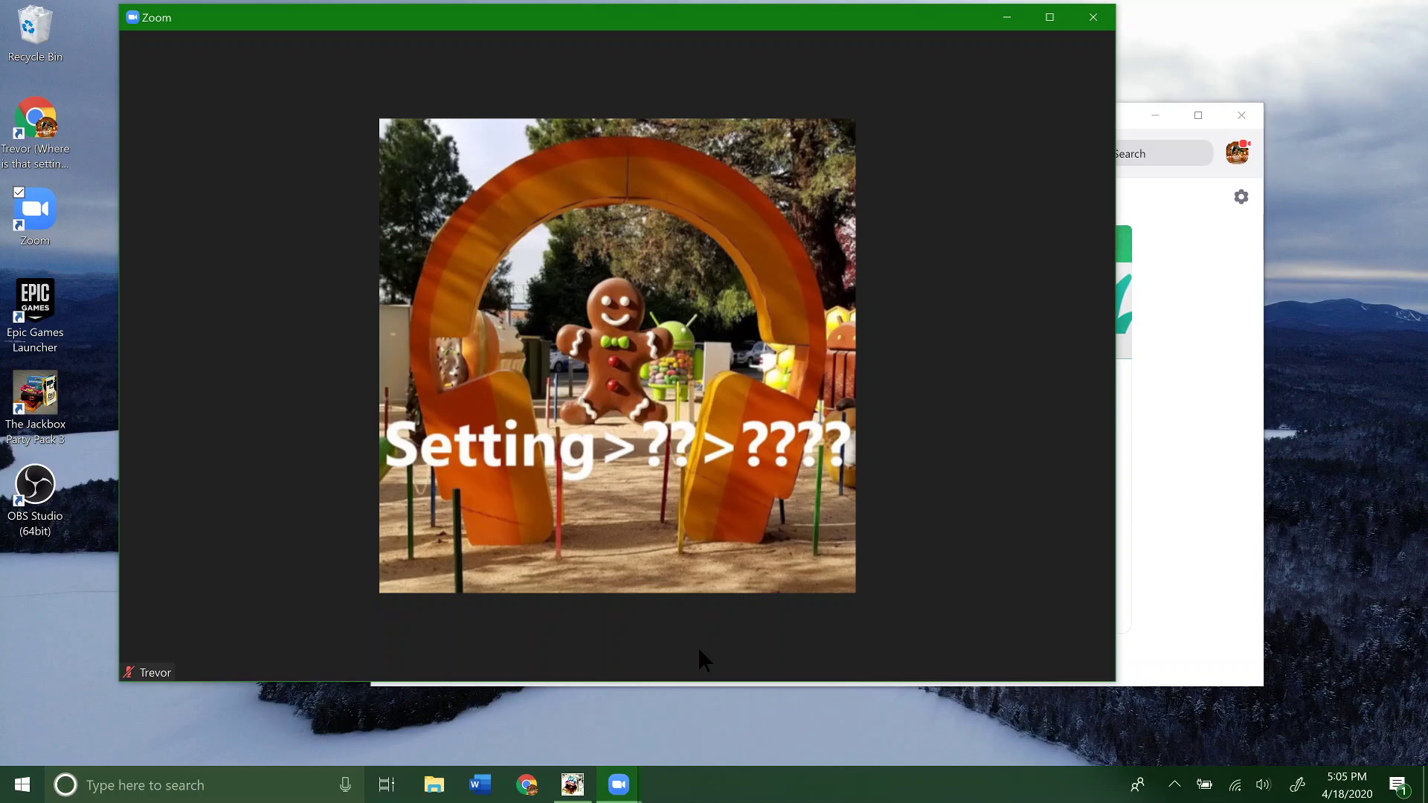
# - Review the meeting's advanced sharing options for how many participants can share and who can share
pyautogui.moveTo(722, 631)
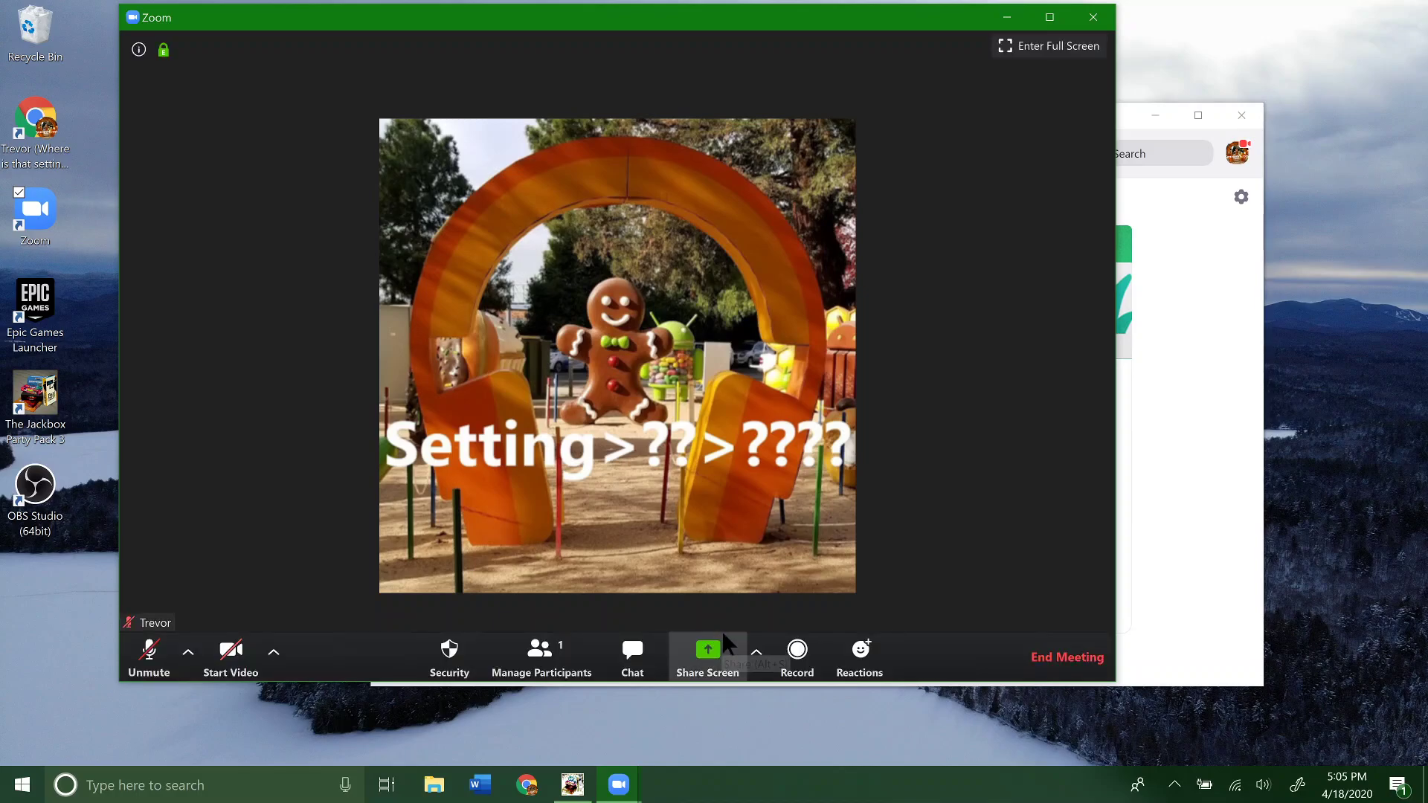
pyautogui.click(757, 655)
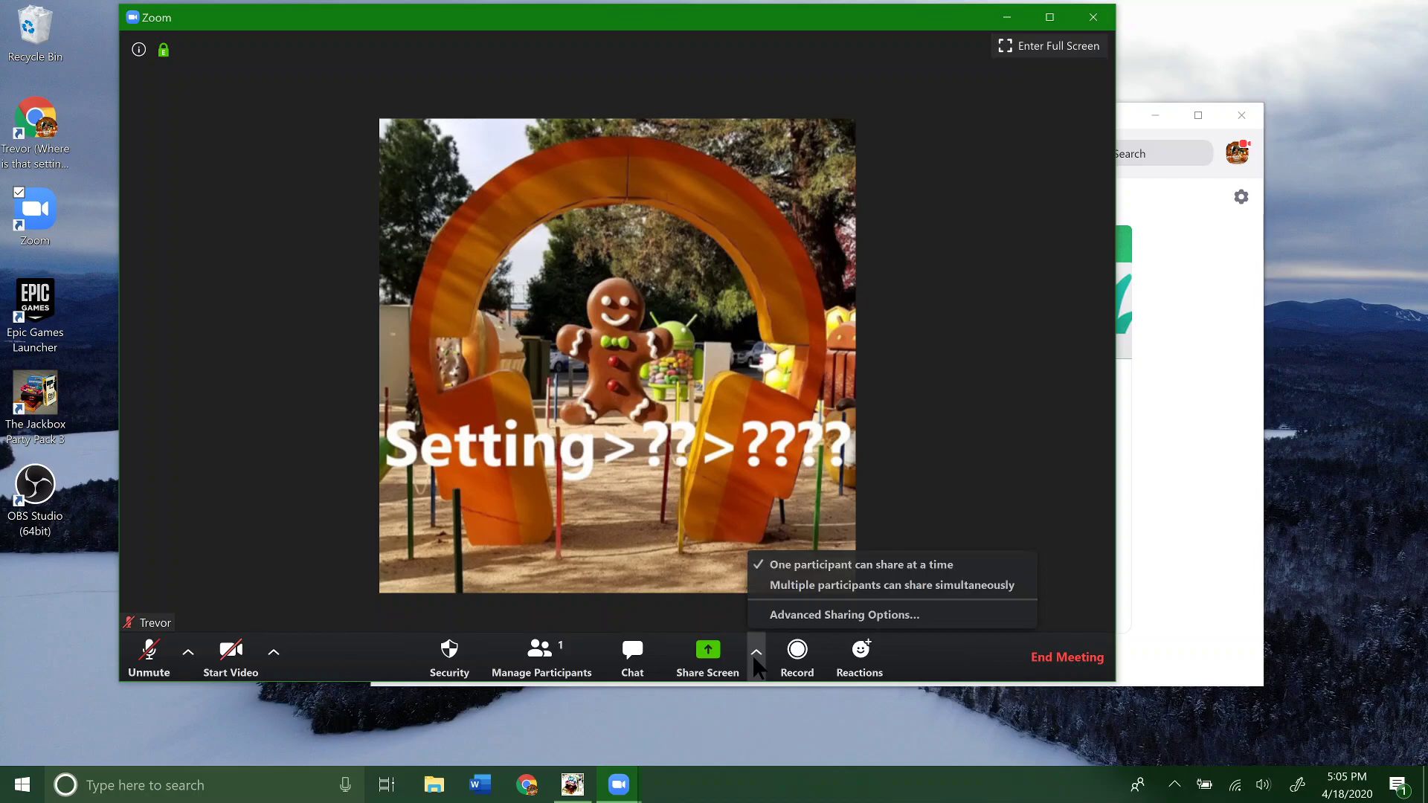
pyautogui.click(810, 615)
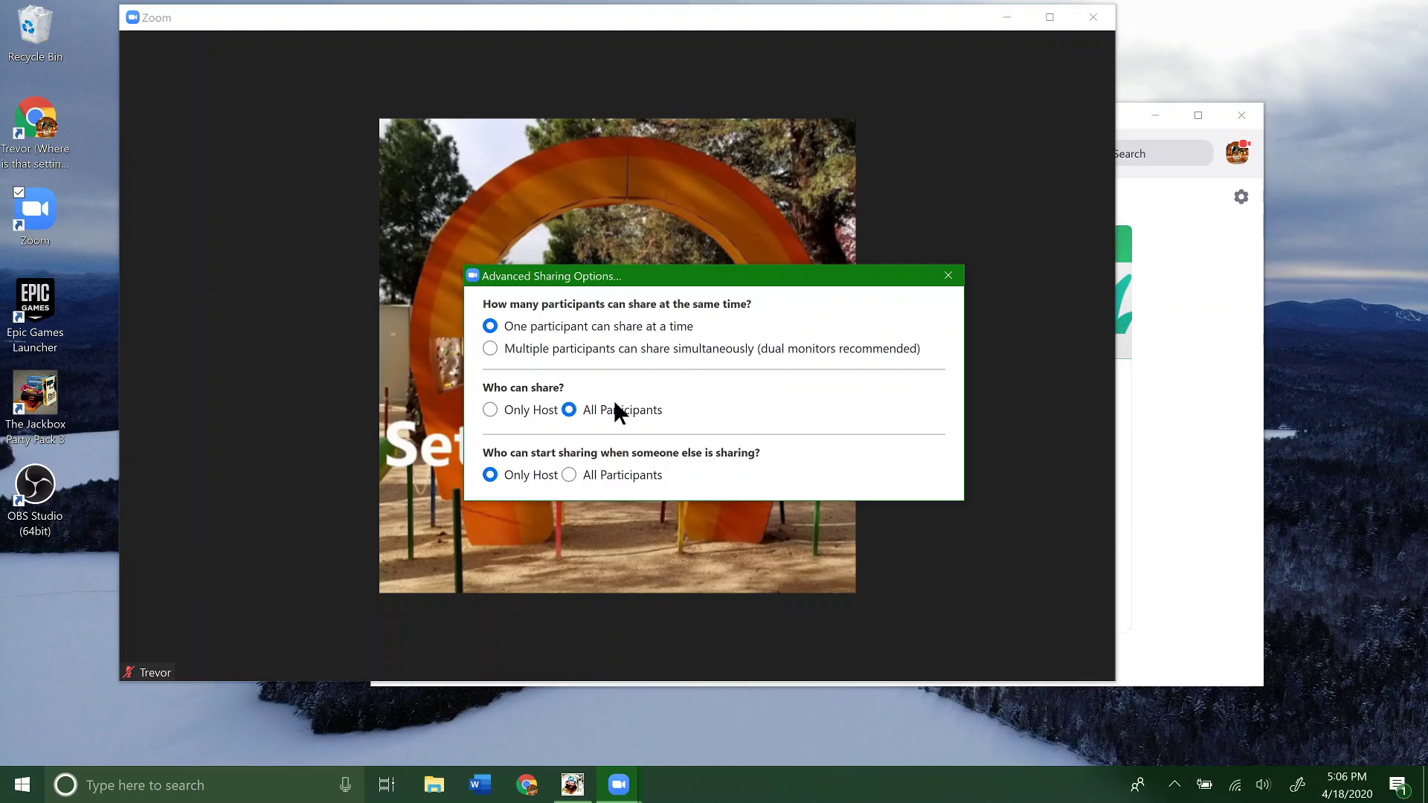
pyautogui.click(946, 277)
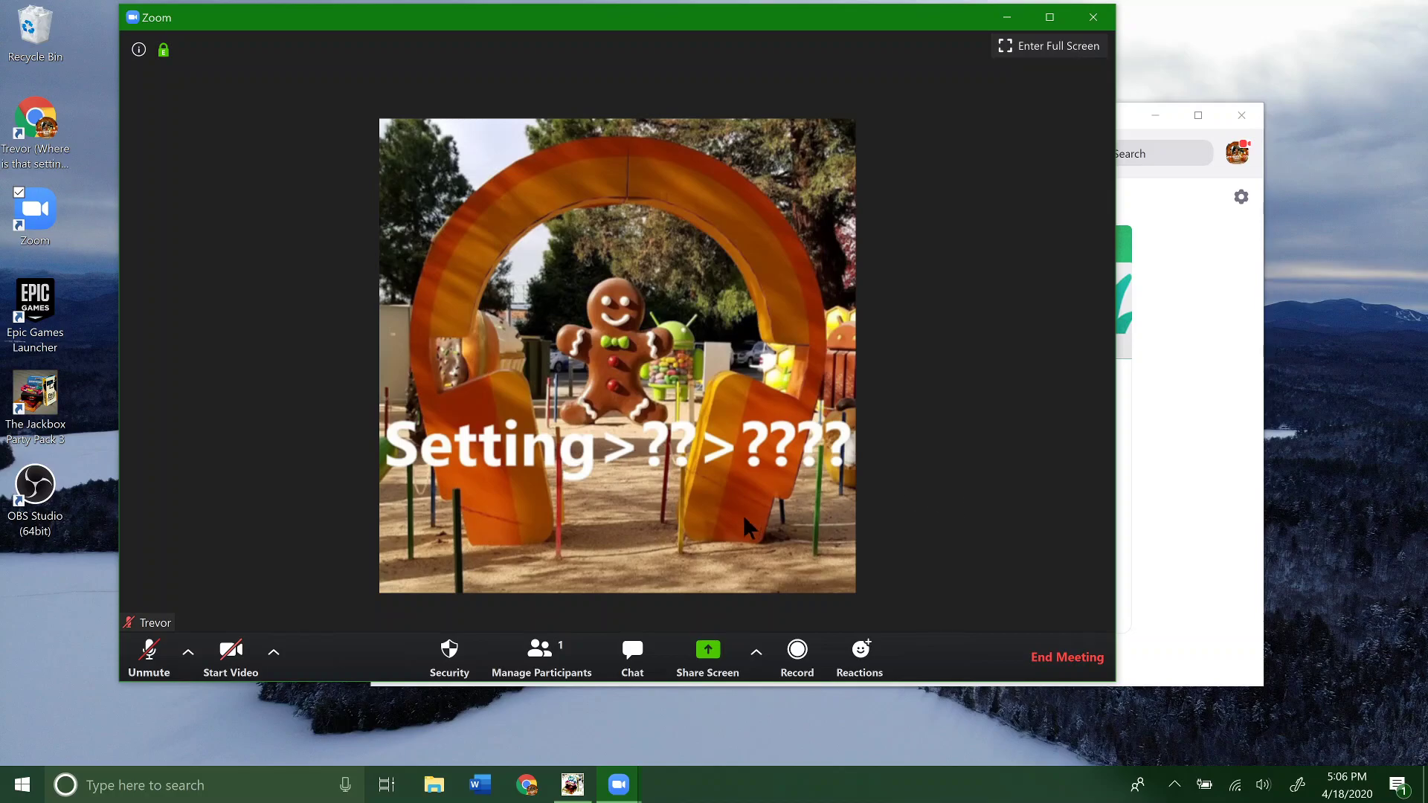
# - Share The Jackbox Party Pack 3 window with computer sound in the meeting and shift the shared window slightly lower
pyautogui.click(711, 655)
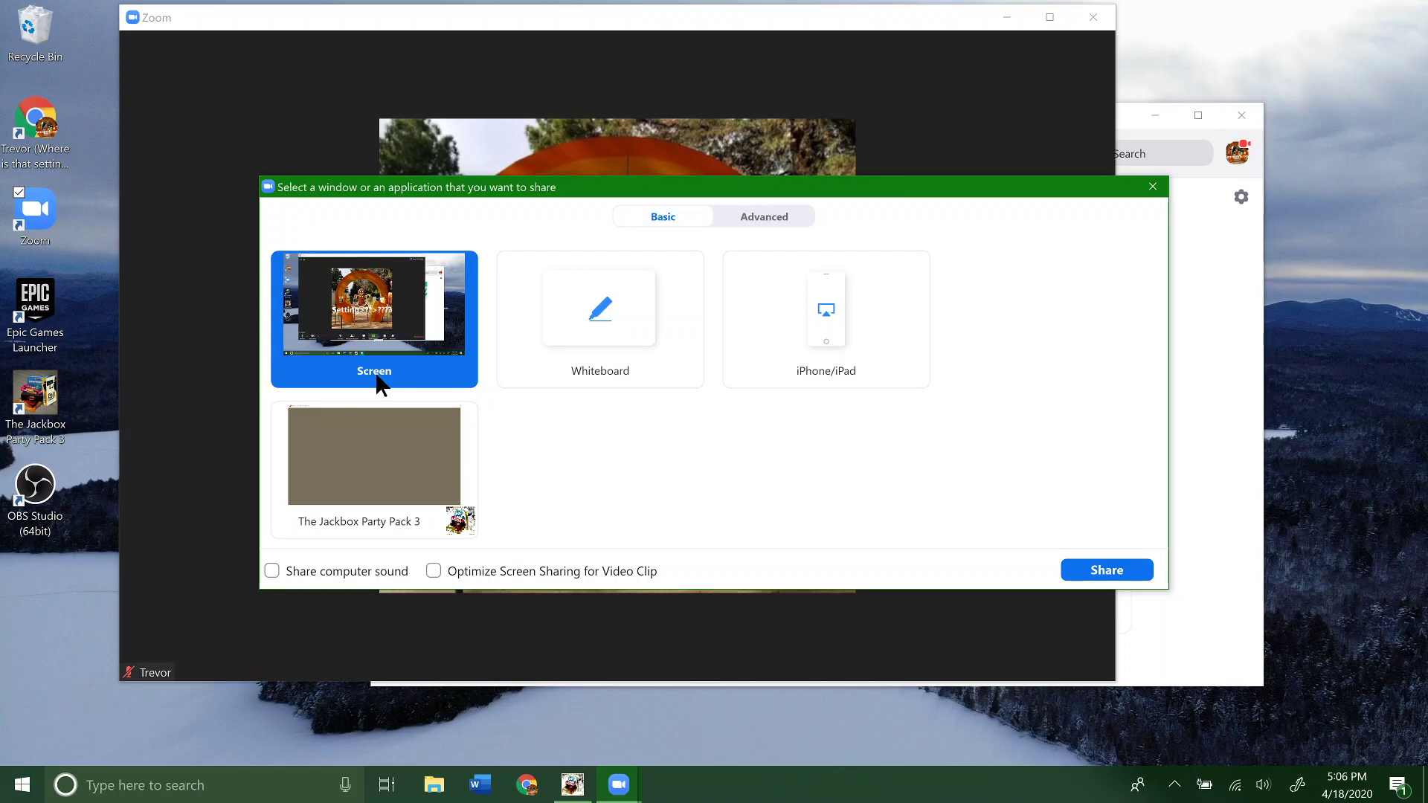
pyautogui.click(375, 465)
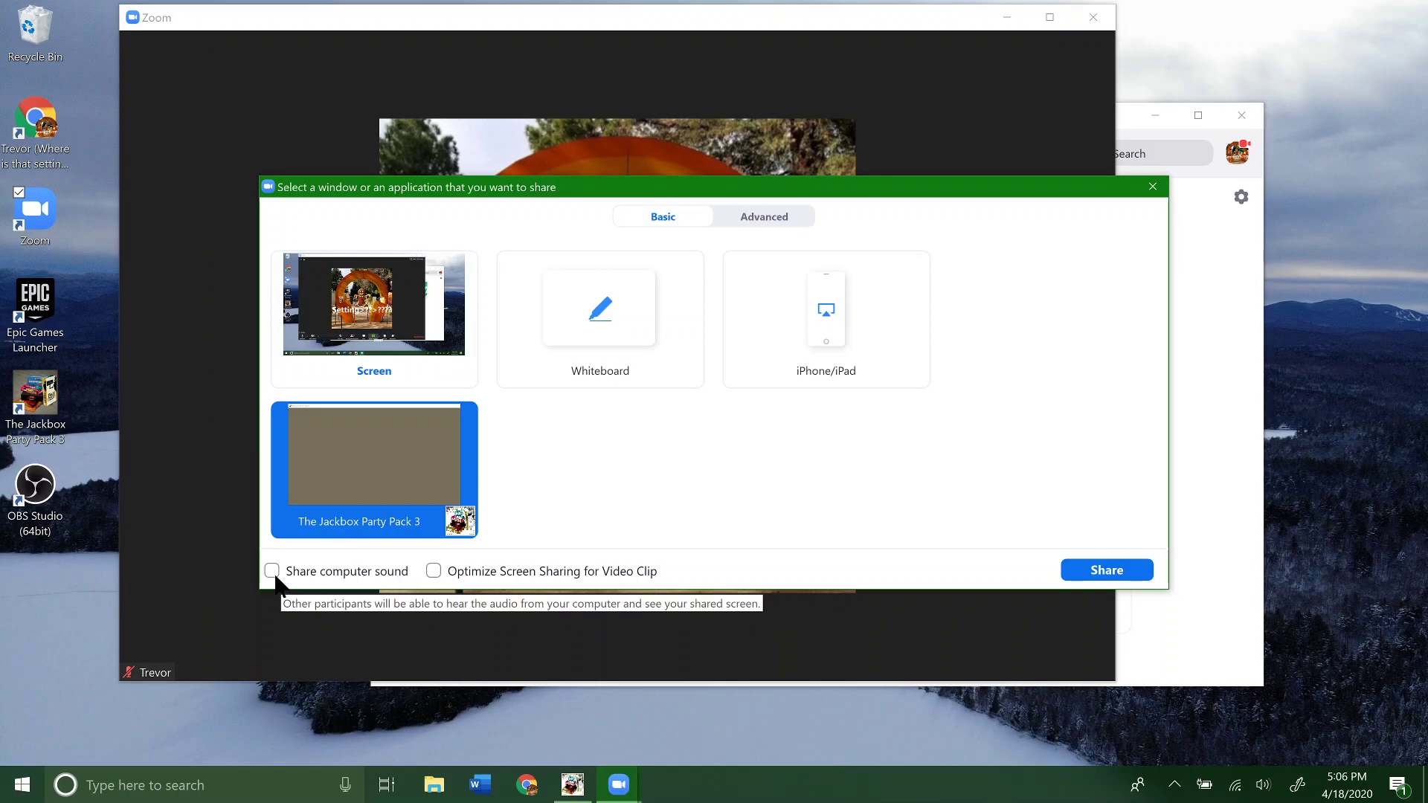
pyautogui.click(272, 571)
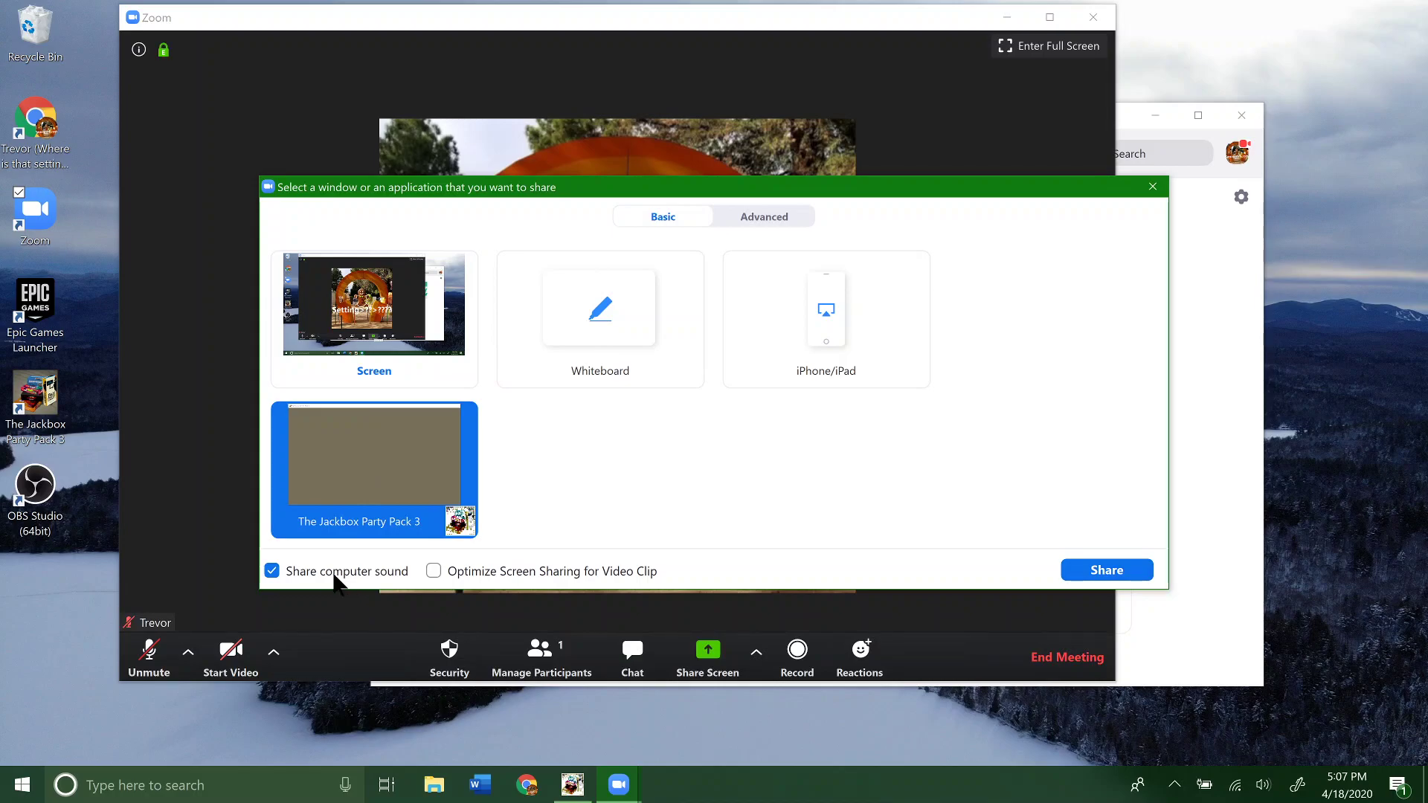
pyautogui.click(1102, 574)
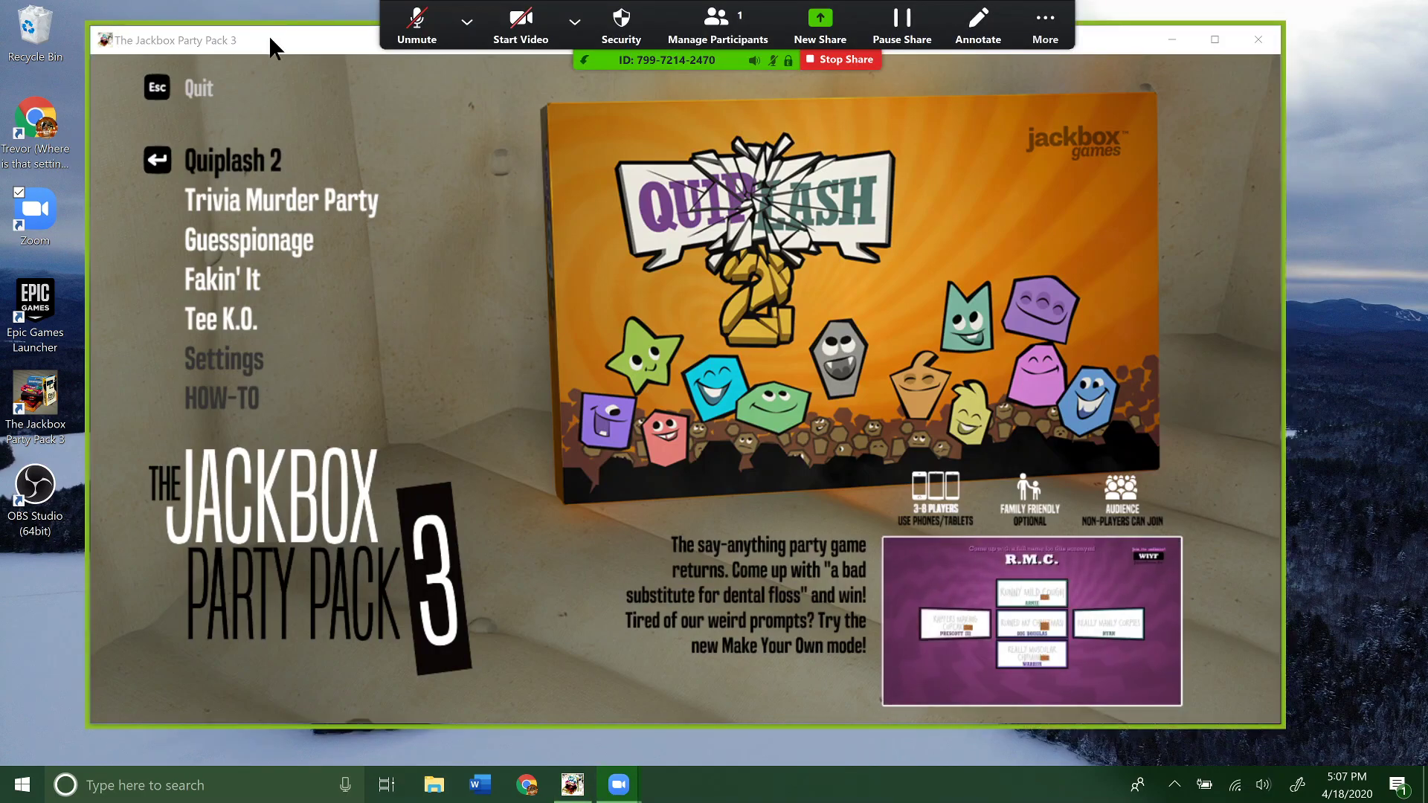
pyautogui.moveTo(269, 34); pyautogui.dragTo(287, 50)
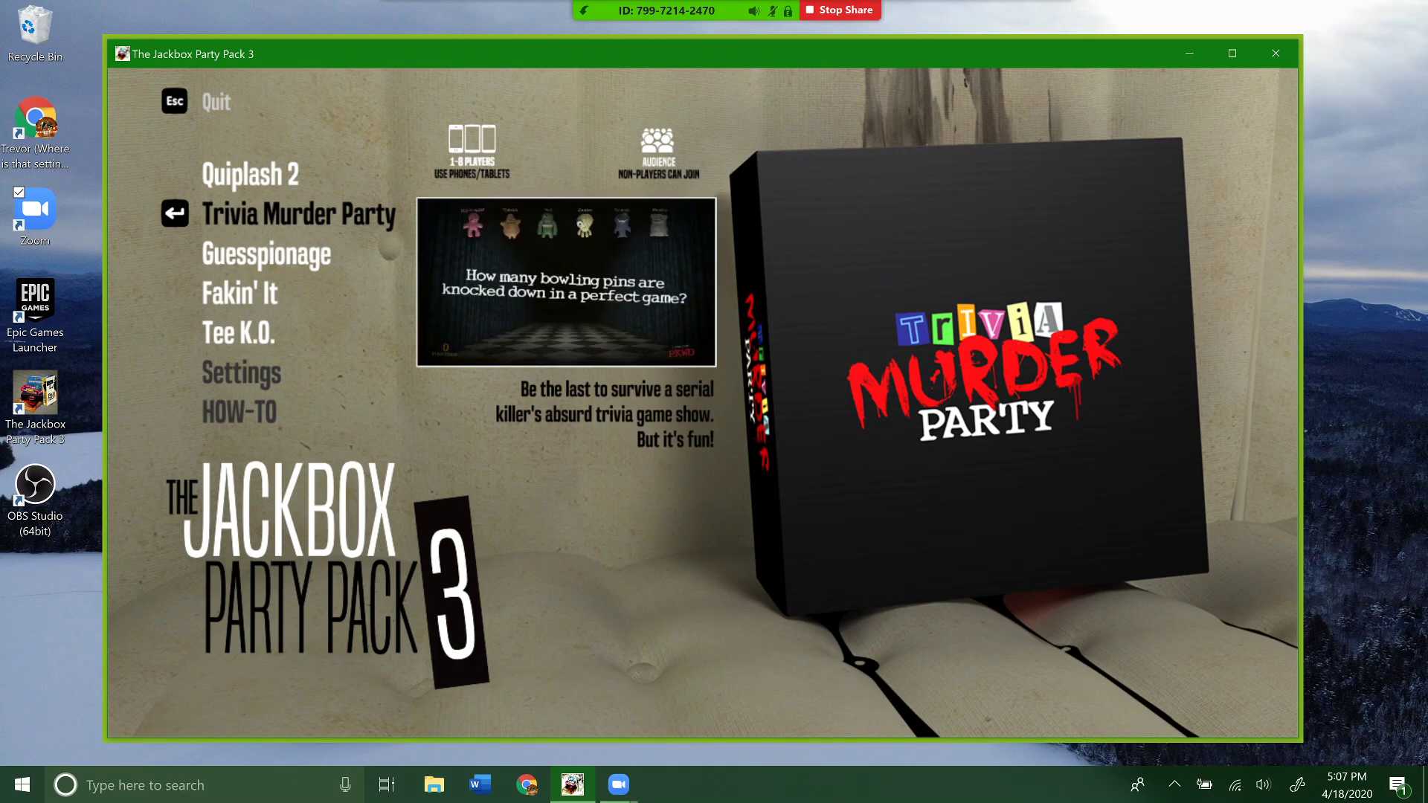
# - Stop the screen share and close The Jackbox Party Pack 3 window, leaving the Zoom meeting open
pyautogui.moveTo(715, 15)
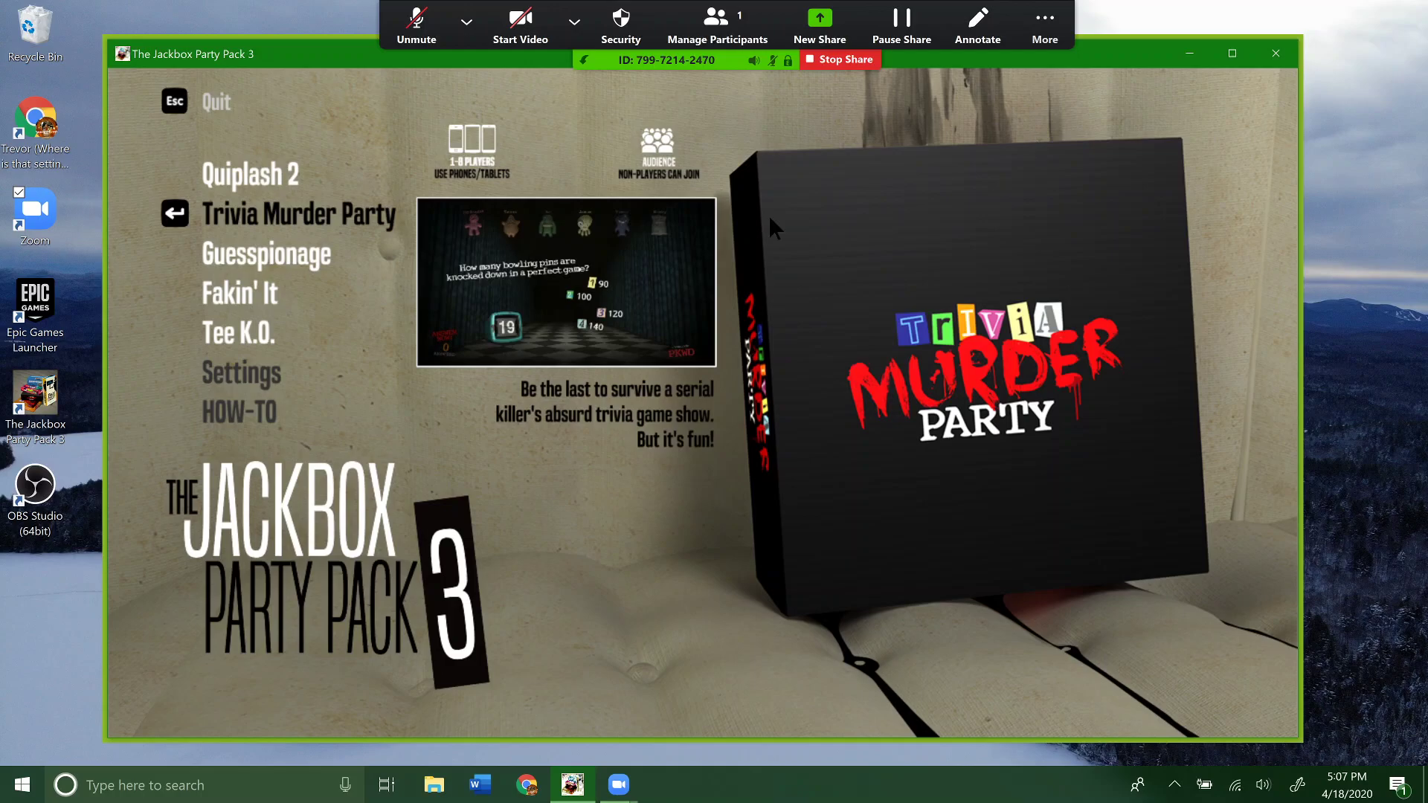
pyautogui.click(831, 60)
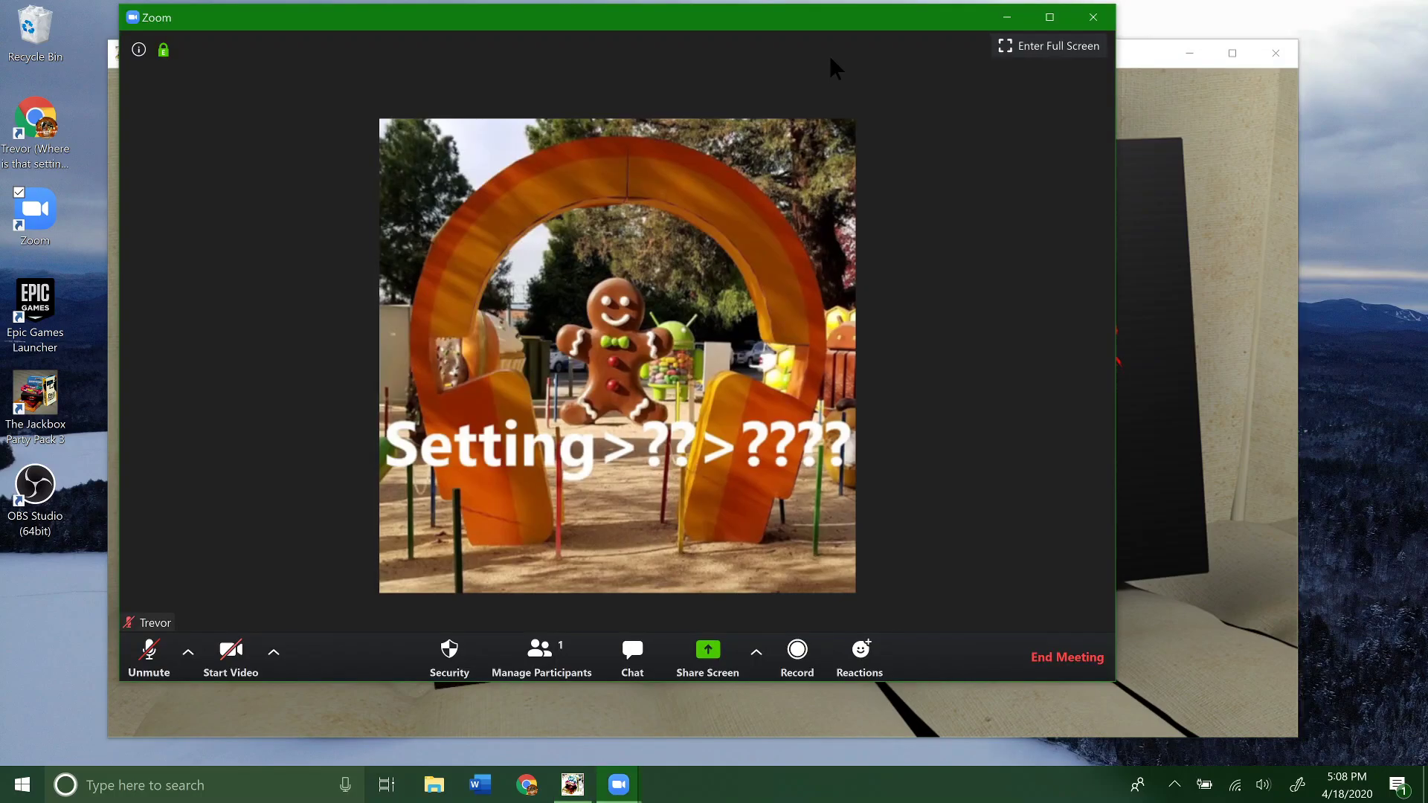
pyautogui.click(1257, 188)
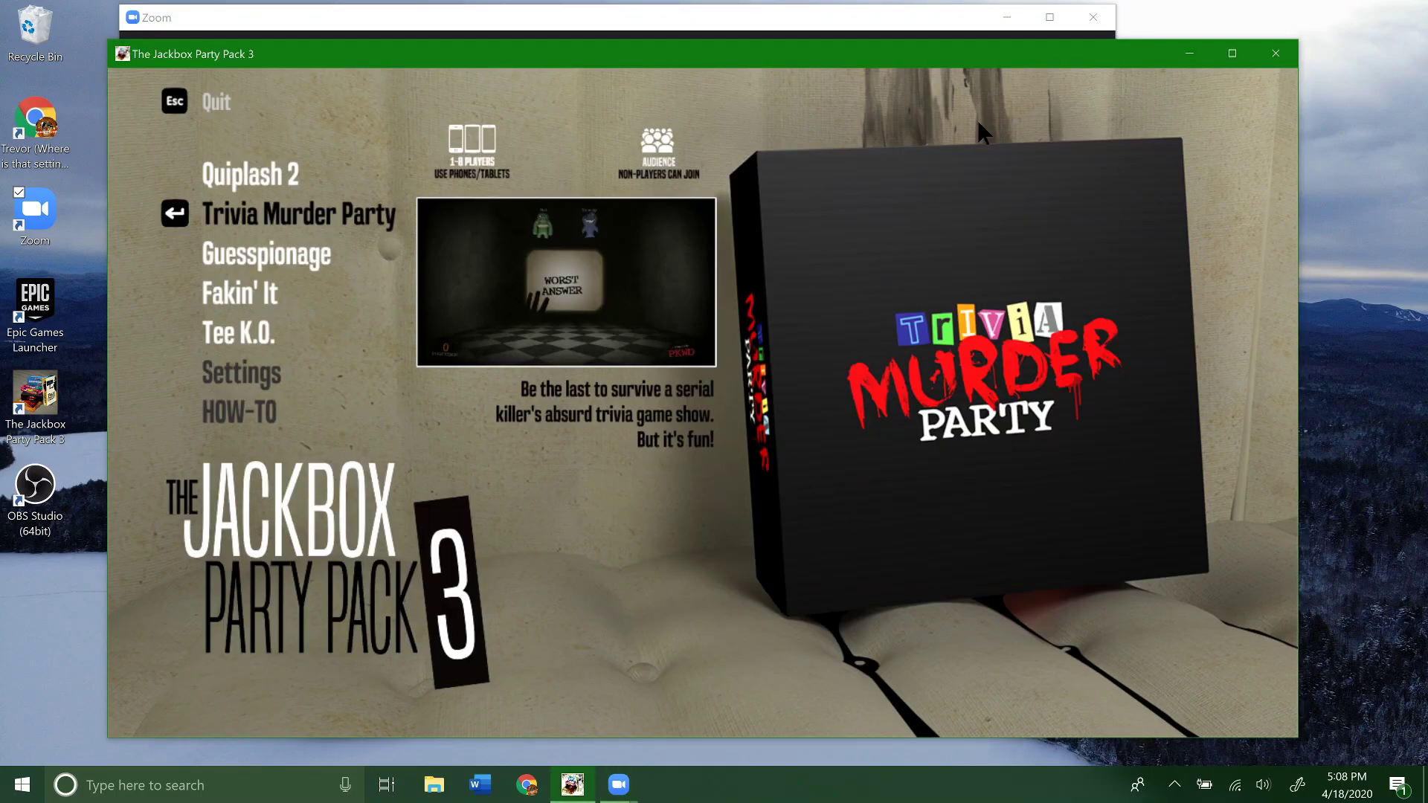
pyautogui.click(757, 19)
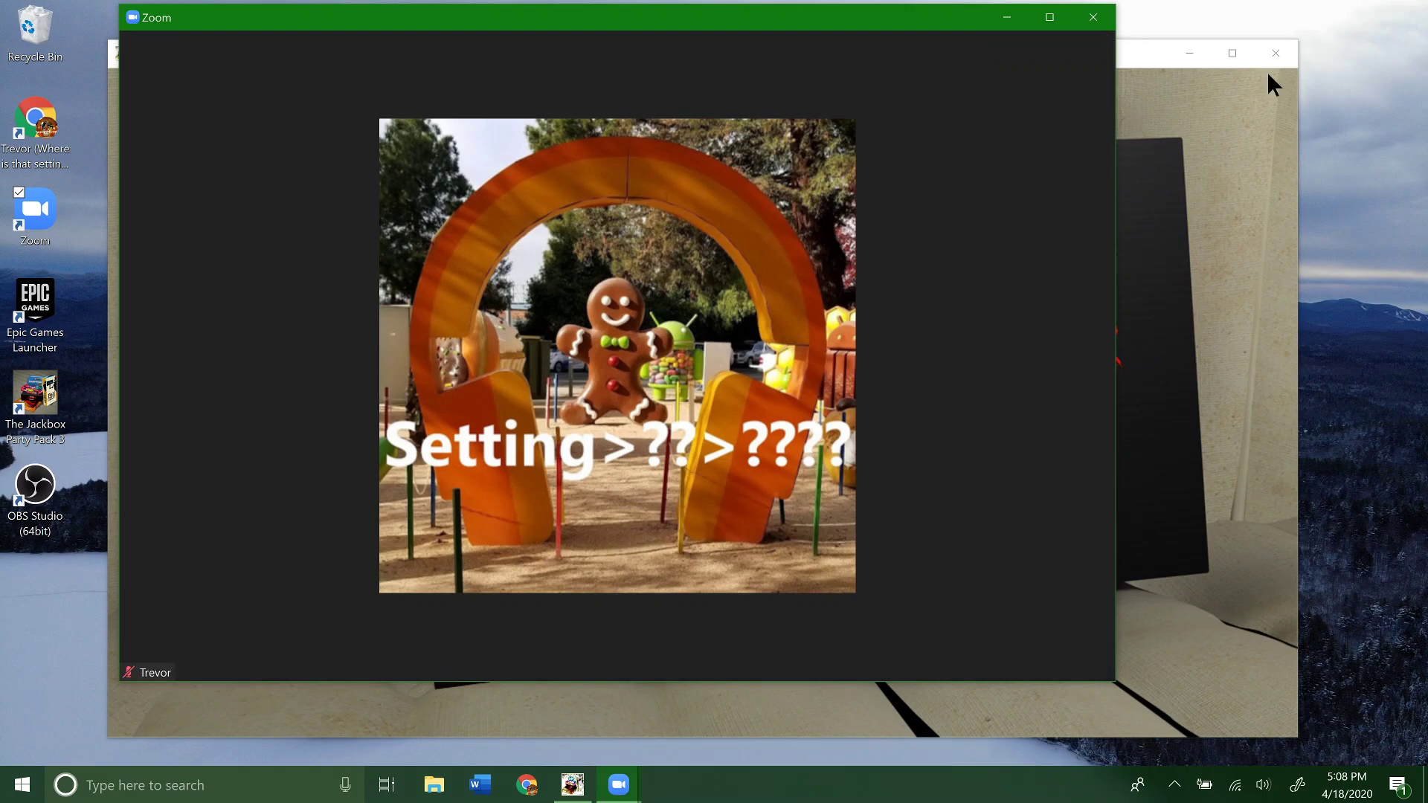
pyautogui.click(1153, 56)
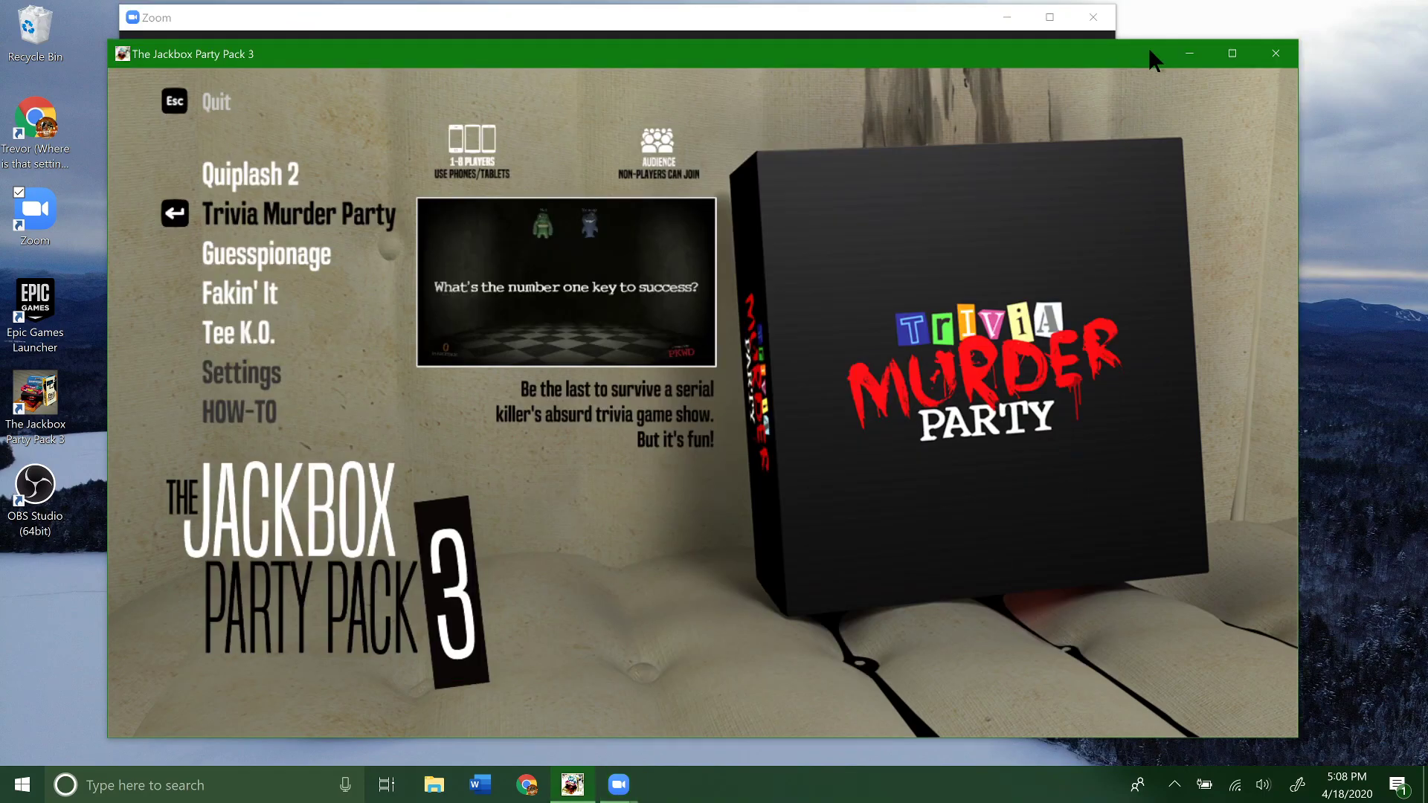
pyautogui.click(1275, 53)
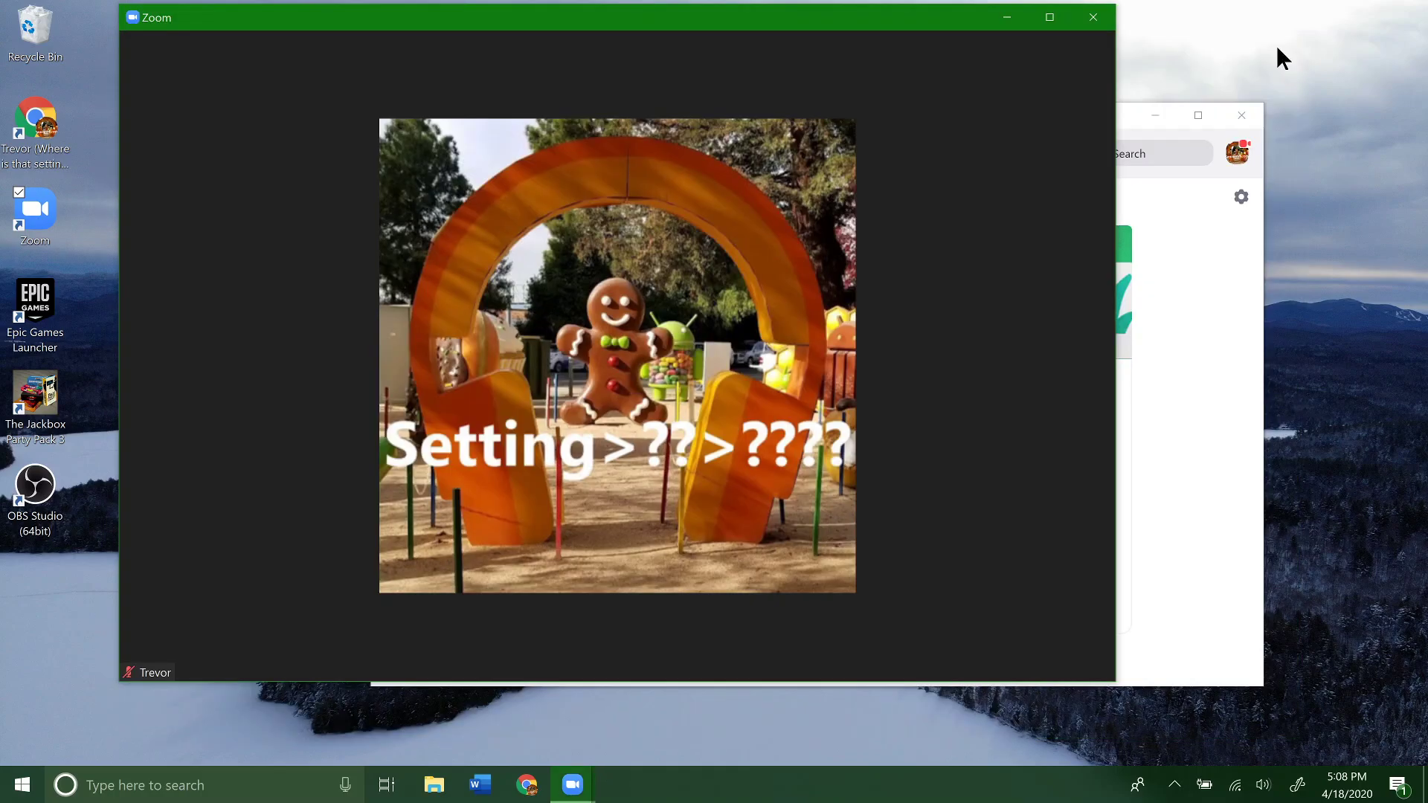